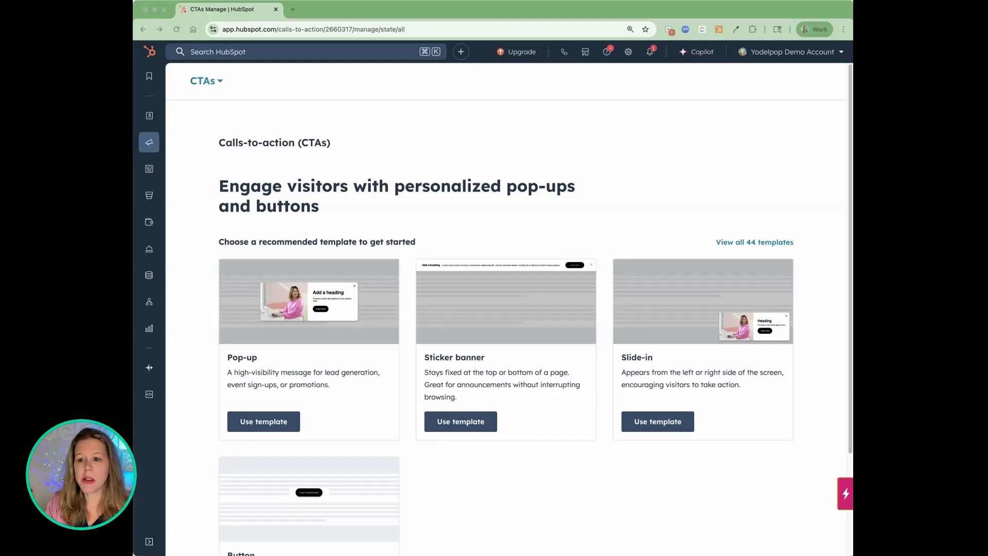
Step: Create a new call-to-action in the Marketing CTAs area from the Pop-up template
mouse_move(157, 148)
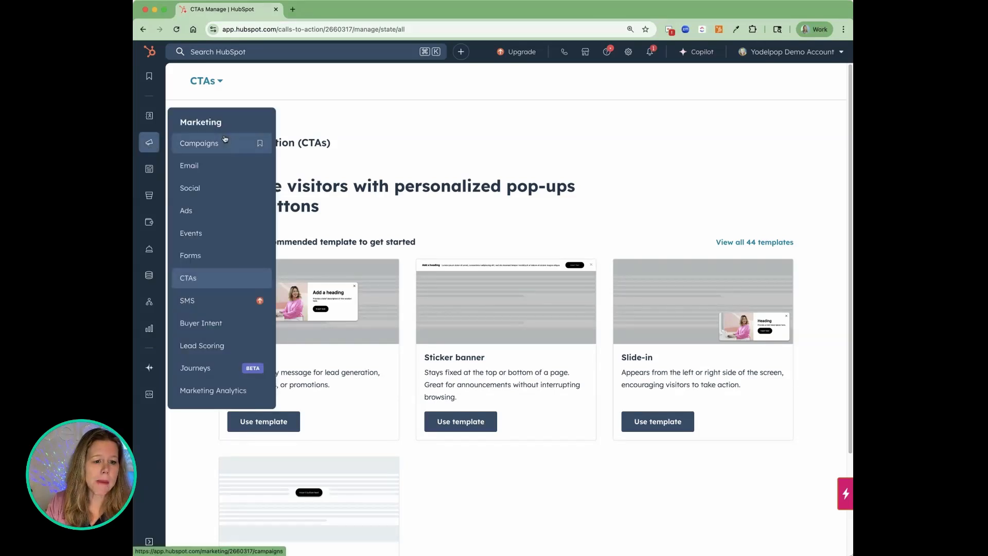
click(188, 279)
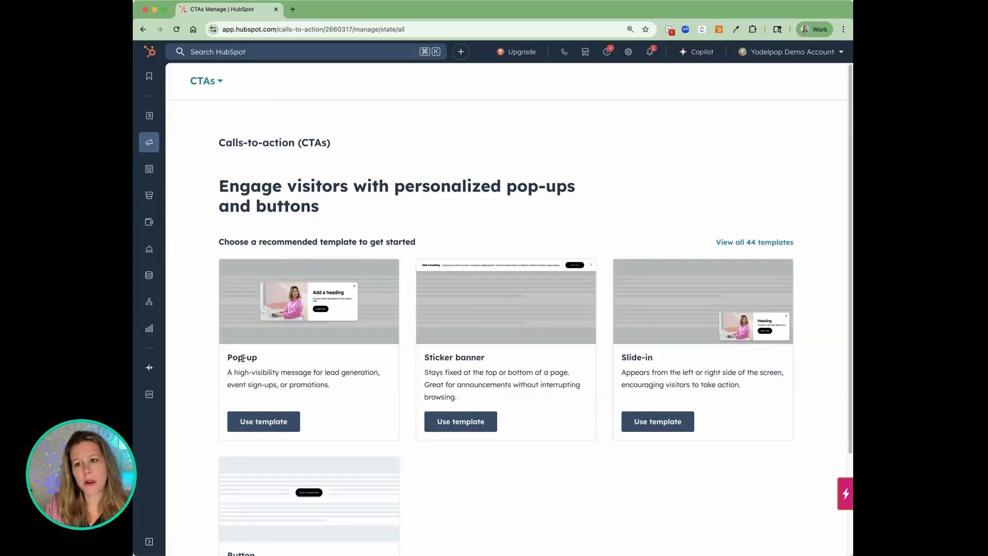
click(261, 422)
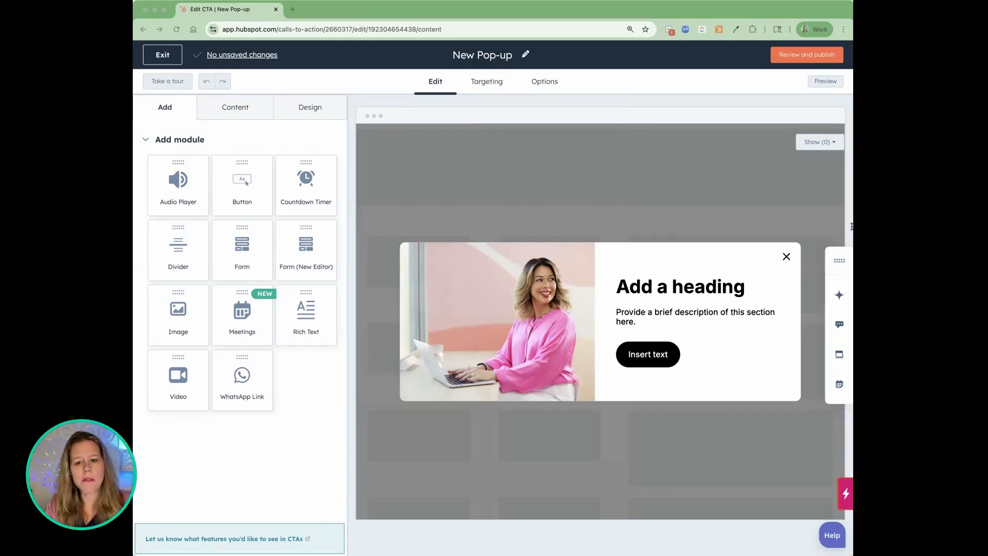
click(540, 200)
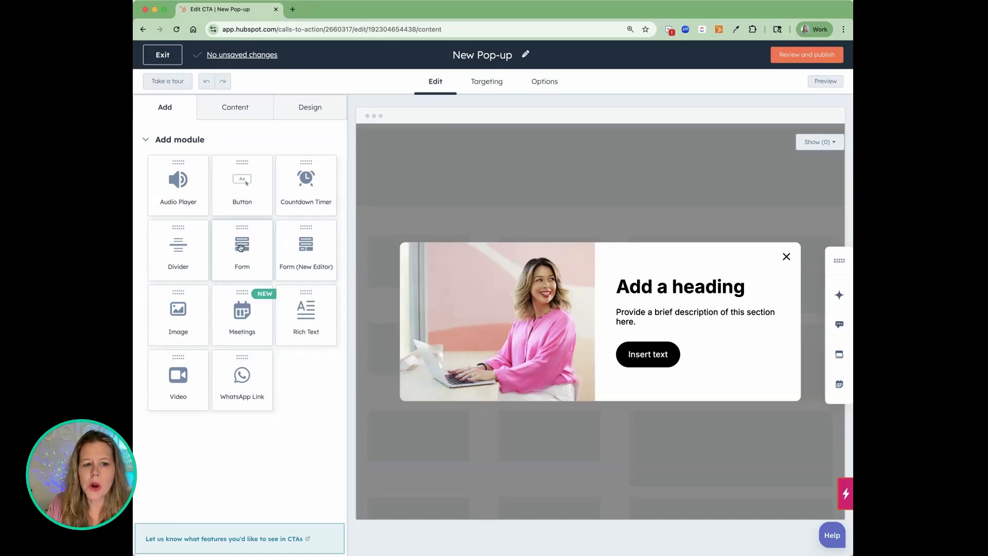
Step: Add a Form module between the pop-up's description and button, and look through the existing forms available for it
drag(315, 265, 693, 338)
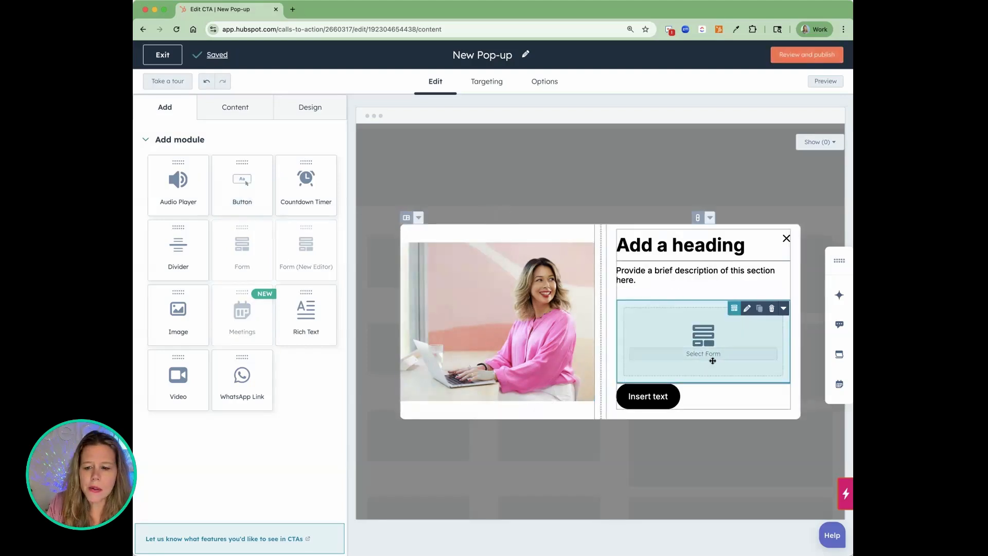
click(695, 344)
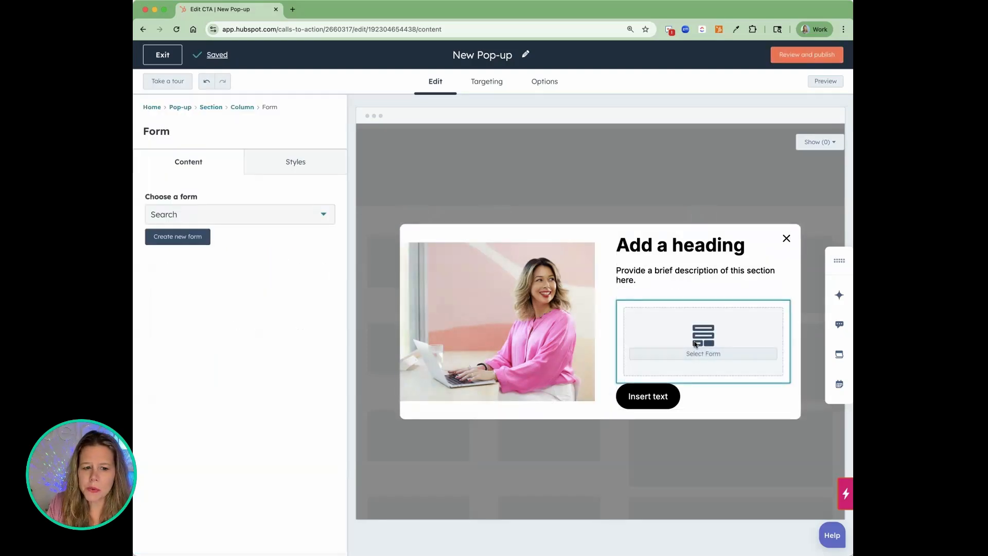
click(284, 214)
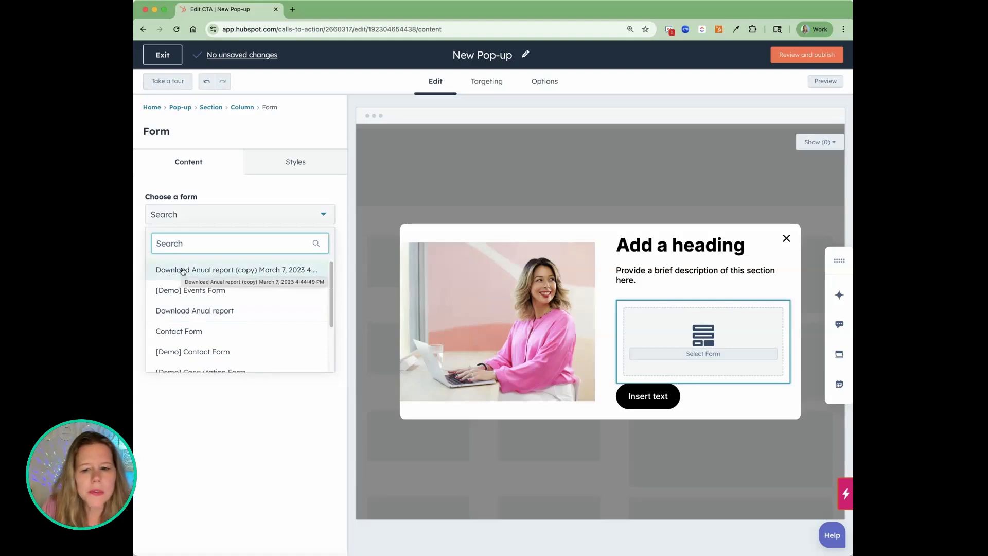
click(247, 192)
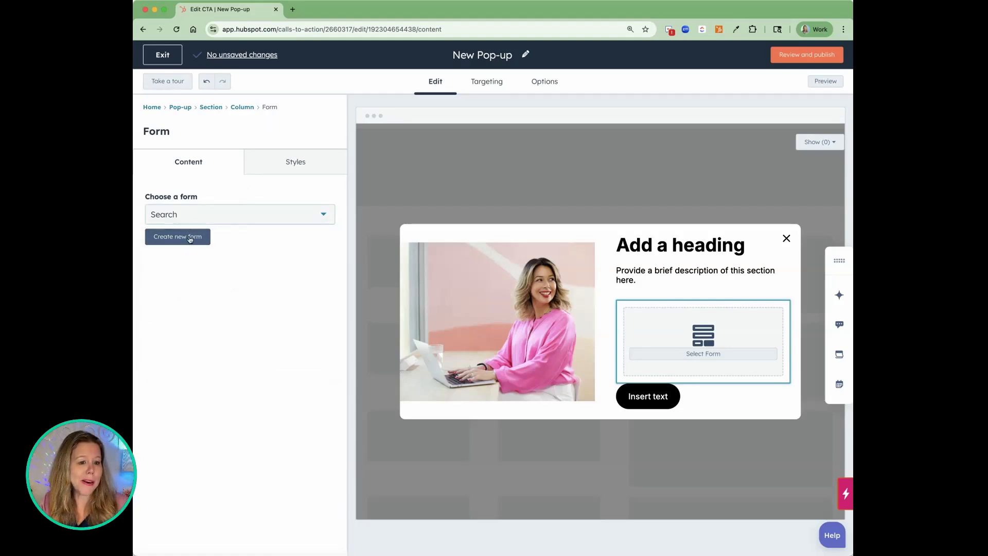
Step: Create a new form named "Email Subscribe" for the pop-up's form module
click(190, 237)
triple_click(483, 145)
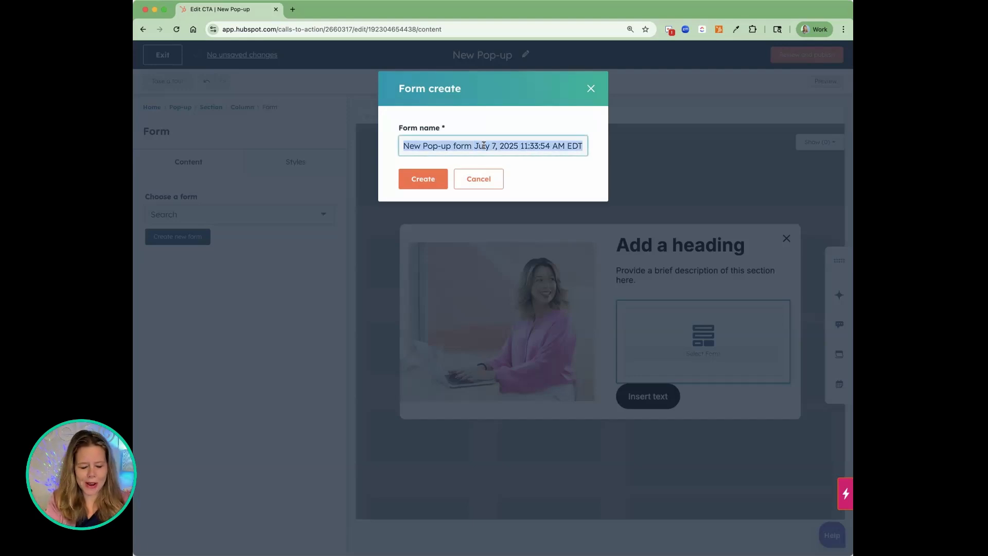
text(Email )
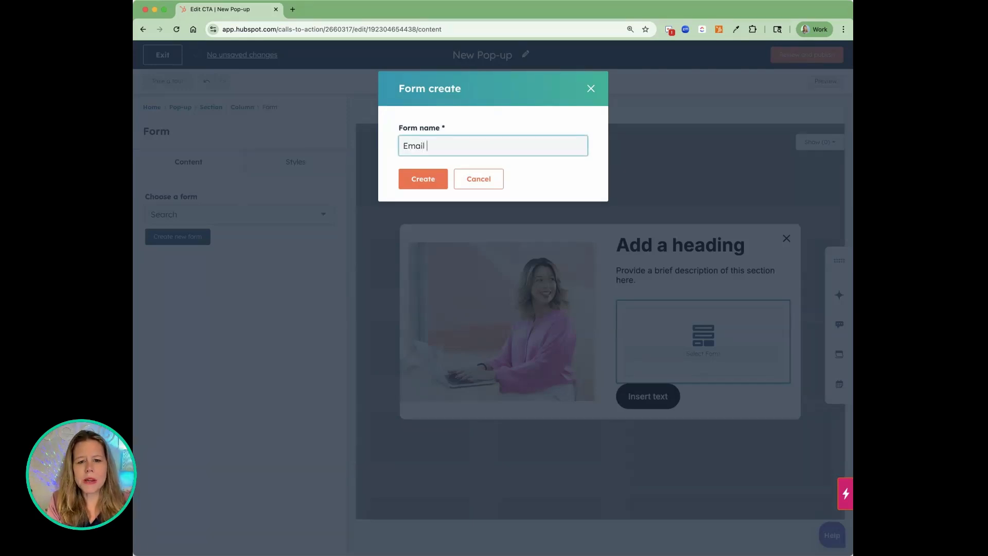
text(Subscribe)
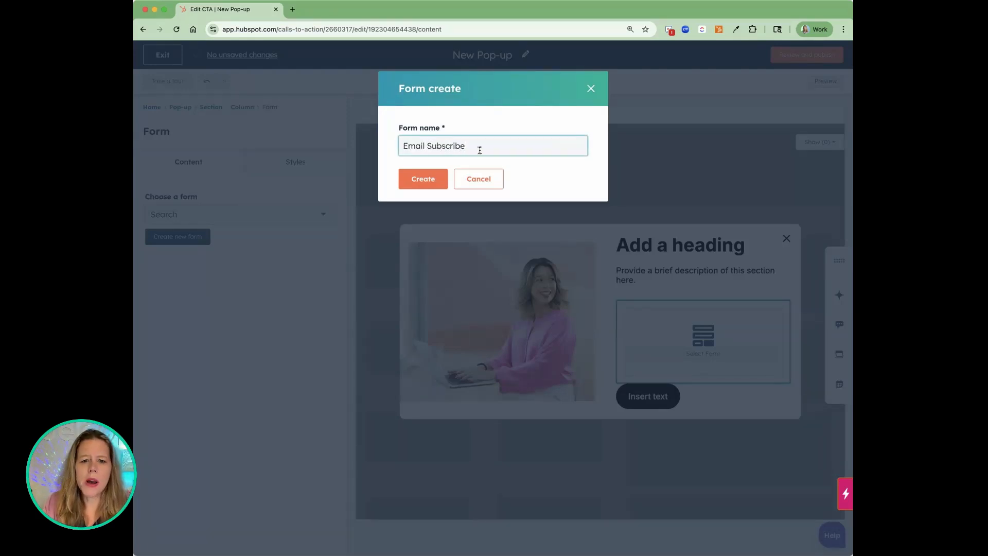
click(412, 180)
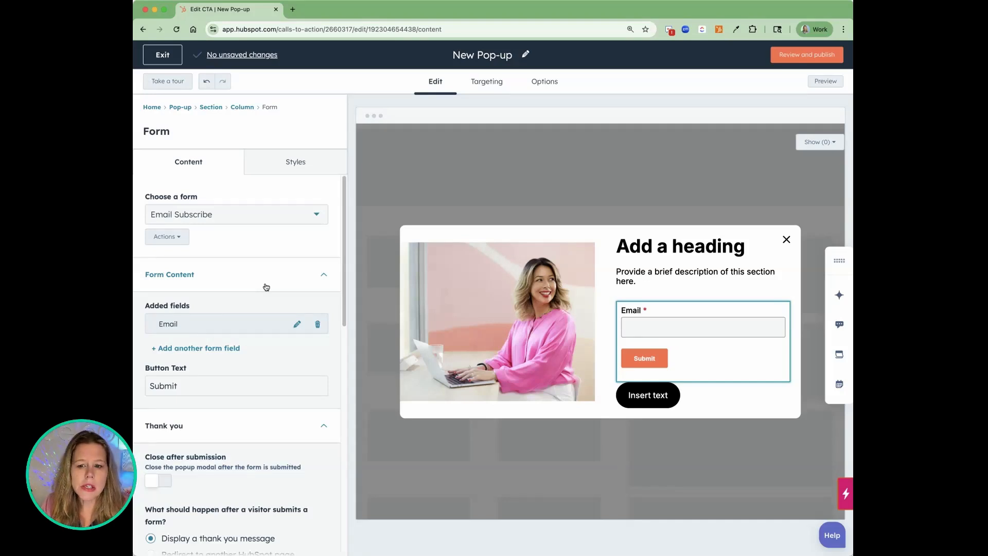
Step: View the Email Subscribe form in the full forms editor and return to the pop-up editor
click(172, 236)
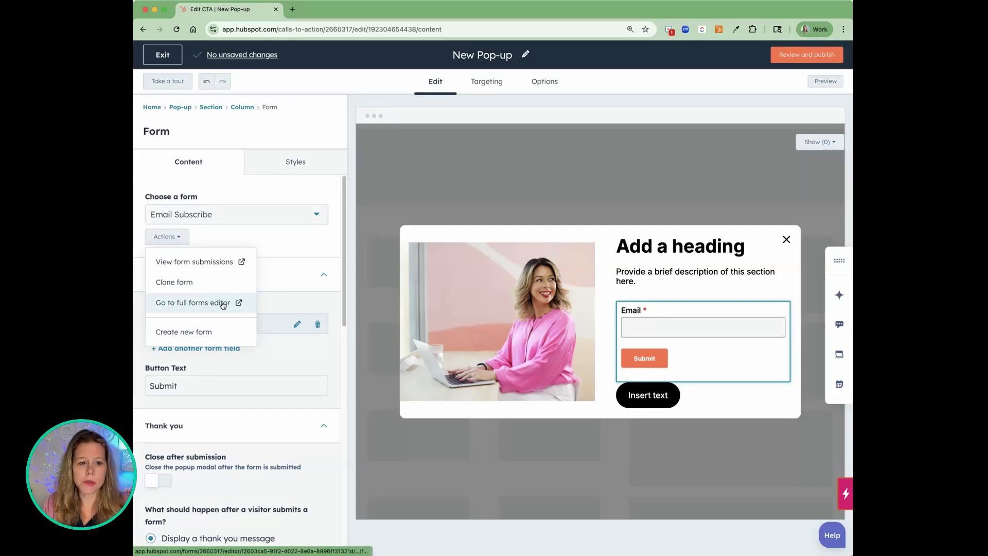
click(199, 306)
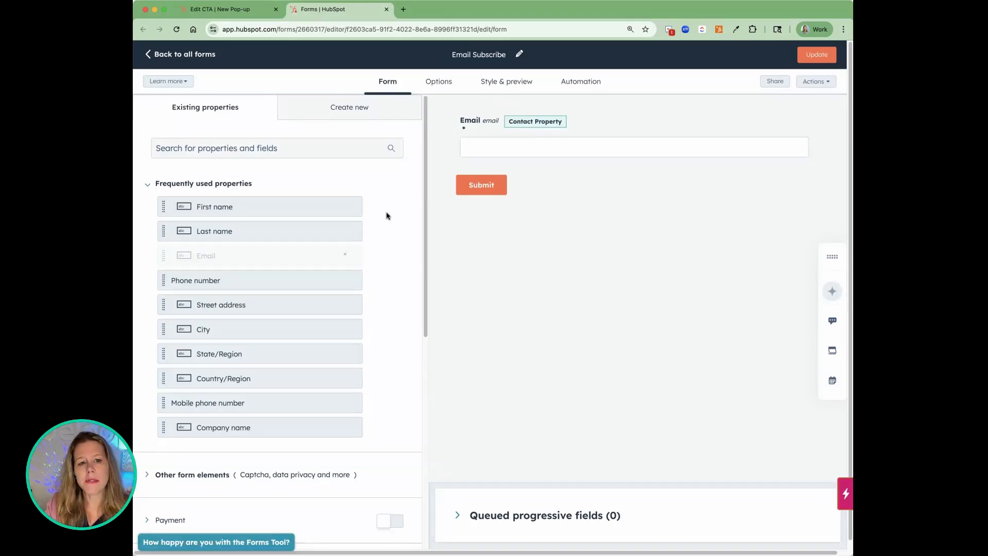
click(220, 10)
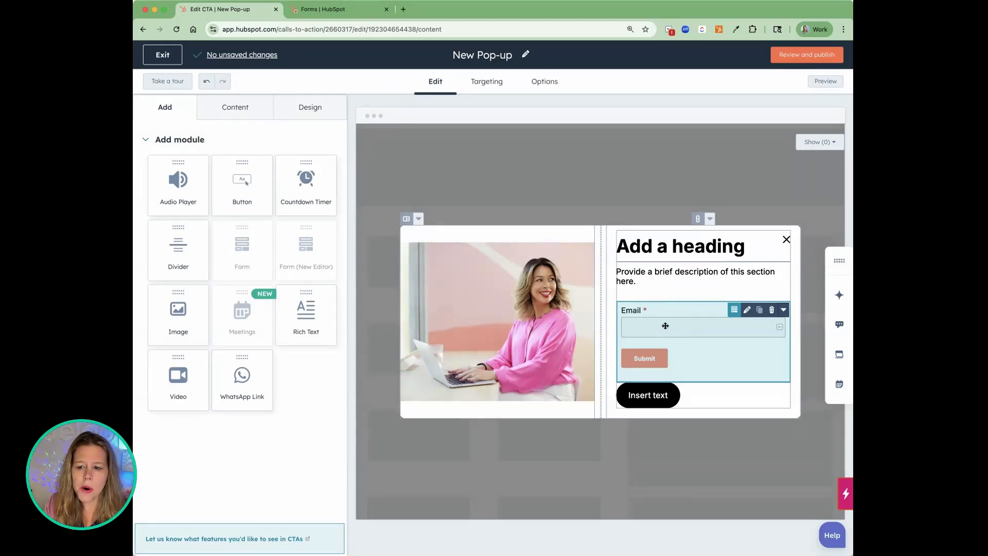
Step: Add a First Name field to the pop-up's form, check that field's settings and return to the form settings
click(693, 333)
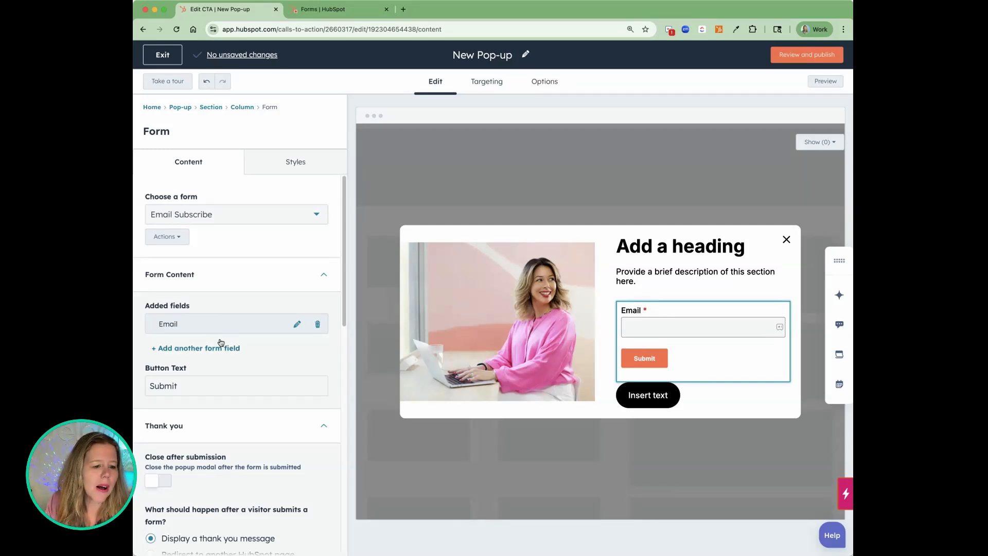
click(191, 349)
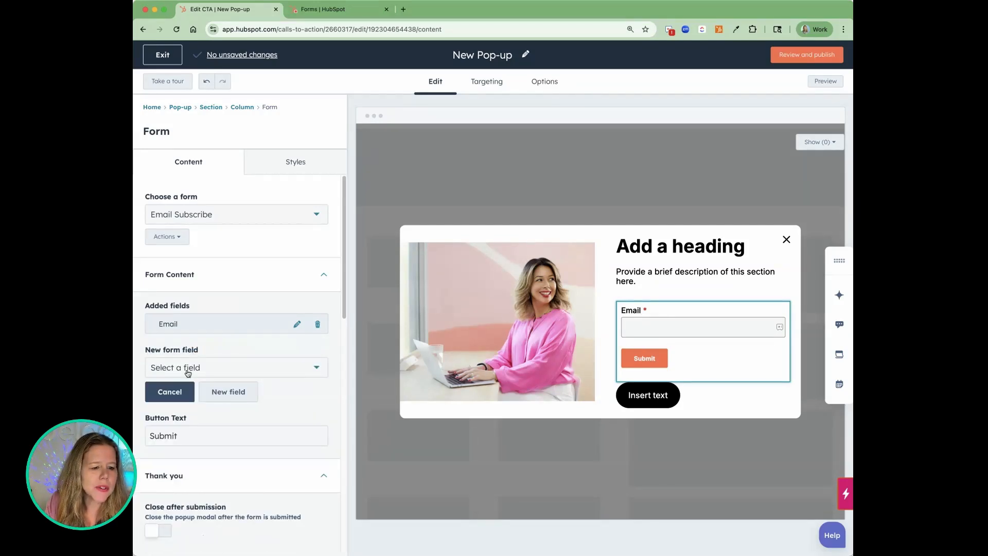
click(188, 369)
text(First)
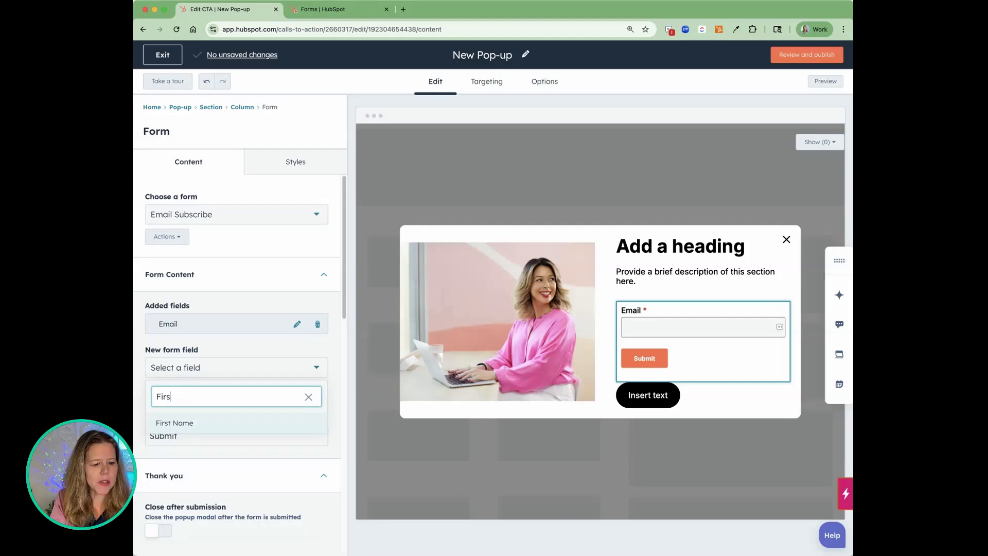
click(180, 423)
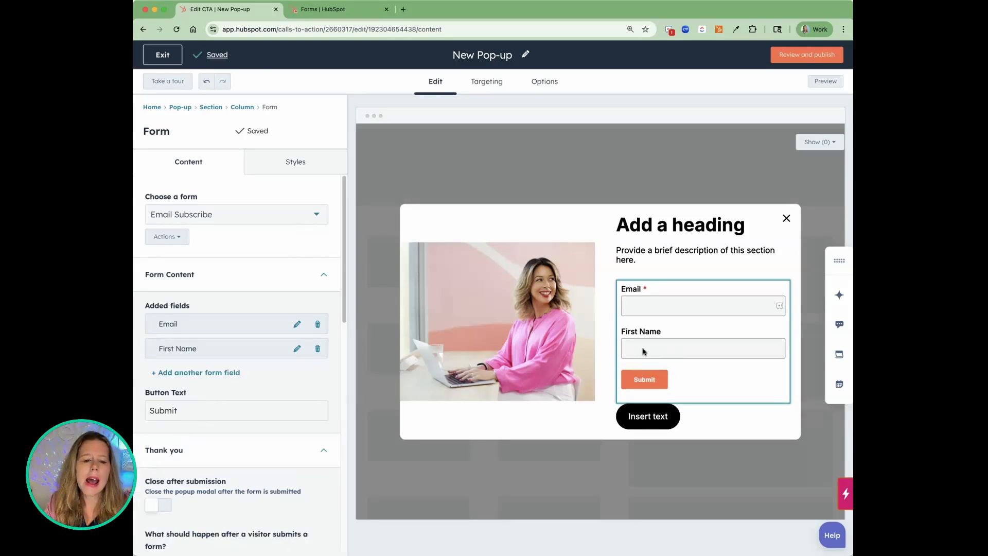
click(297, 350)
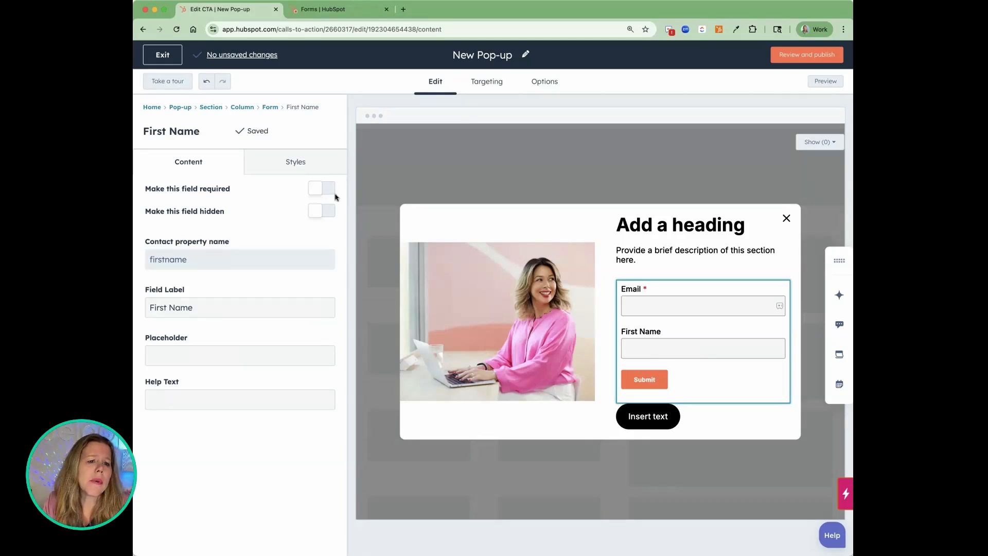
click(270, 107)
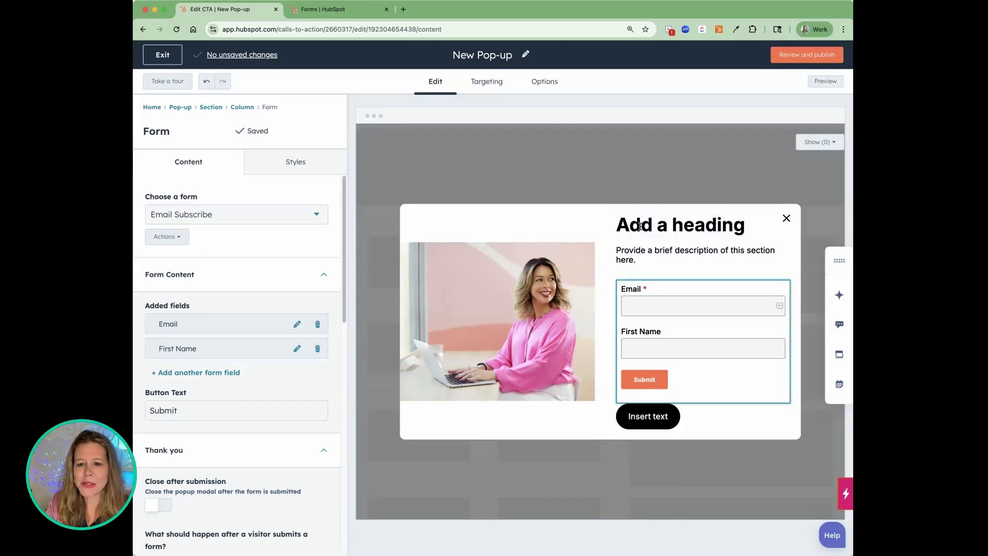
Step: Rename the pop-up CTA as "Content Email Subscribe"
click(469, 57)
text(E)
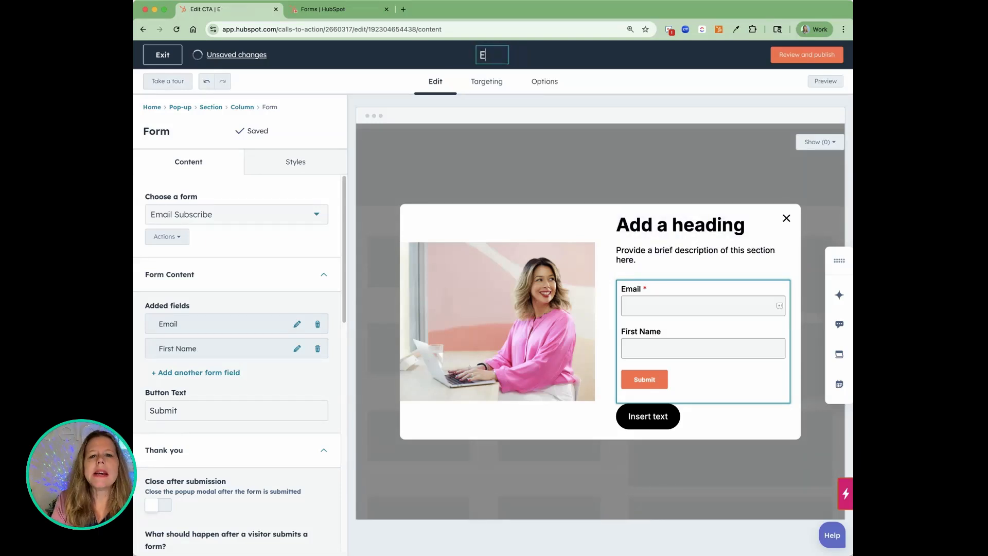
key(BackSpace)
text(Content Email Subsc)
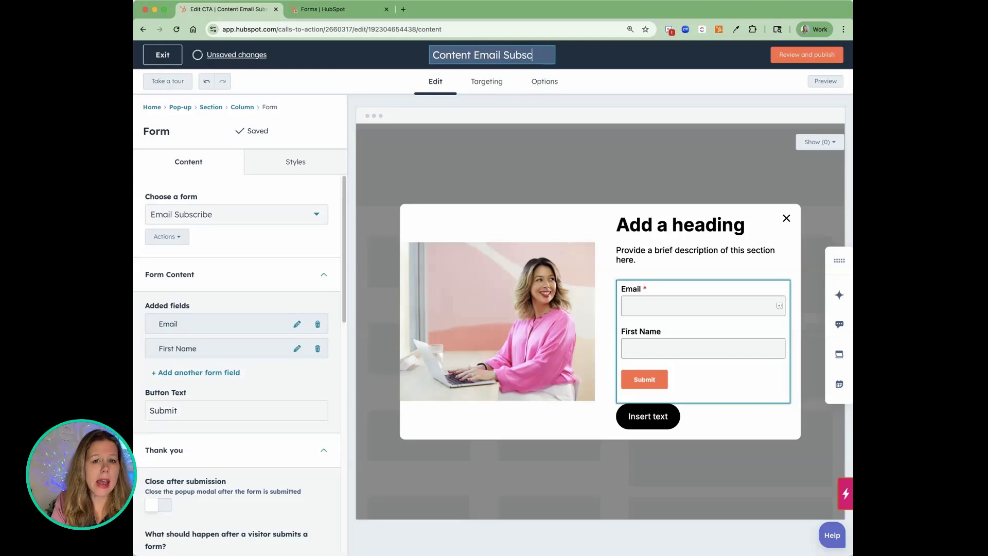
text(ribe)
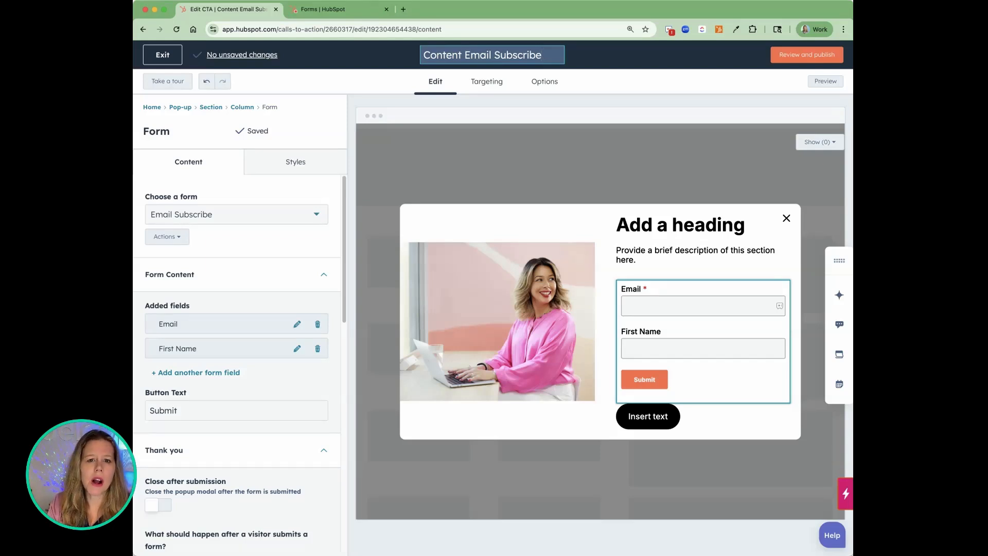
Step: Replace the pop-up's placeholder heading with "Subscribe Today!"
click(666, 224)
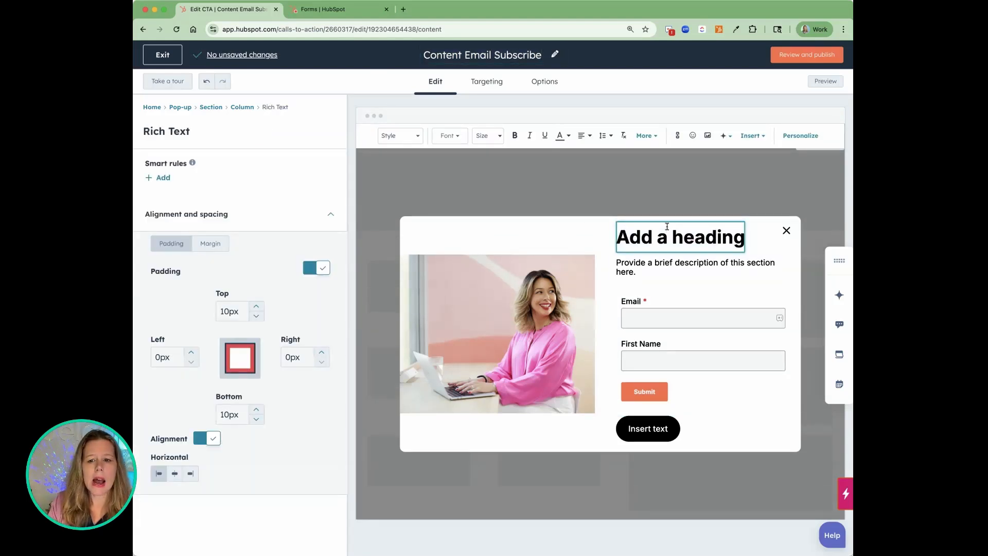
triple_click(663, 238)
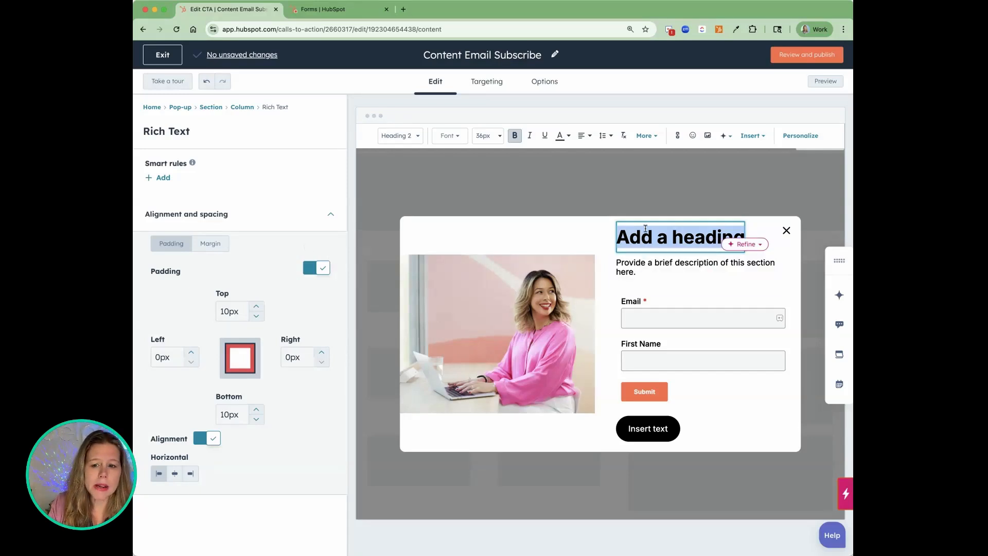
text(Subc)
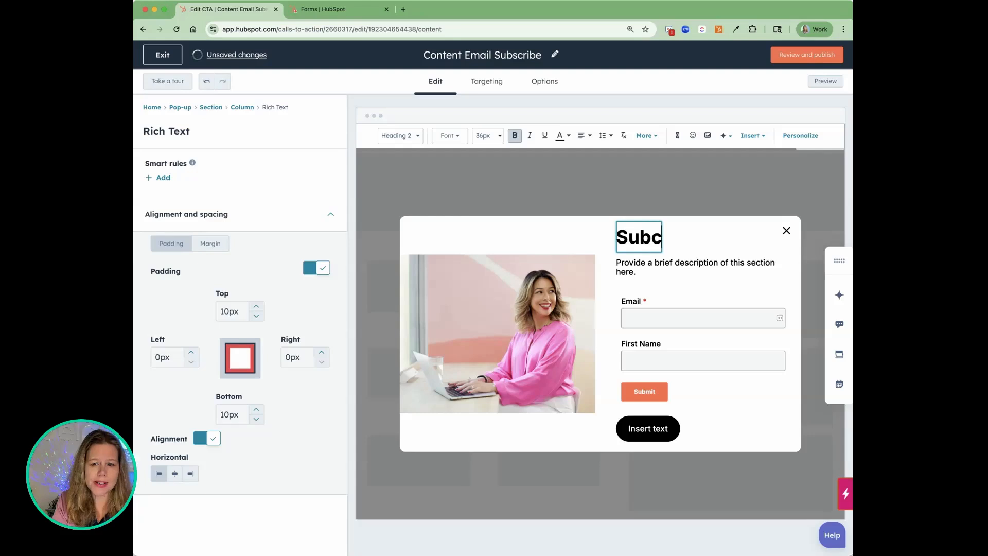
key(BackSpace)
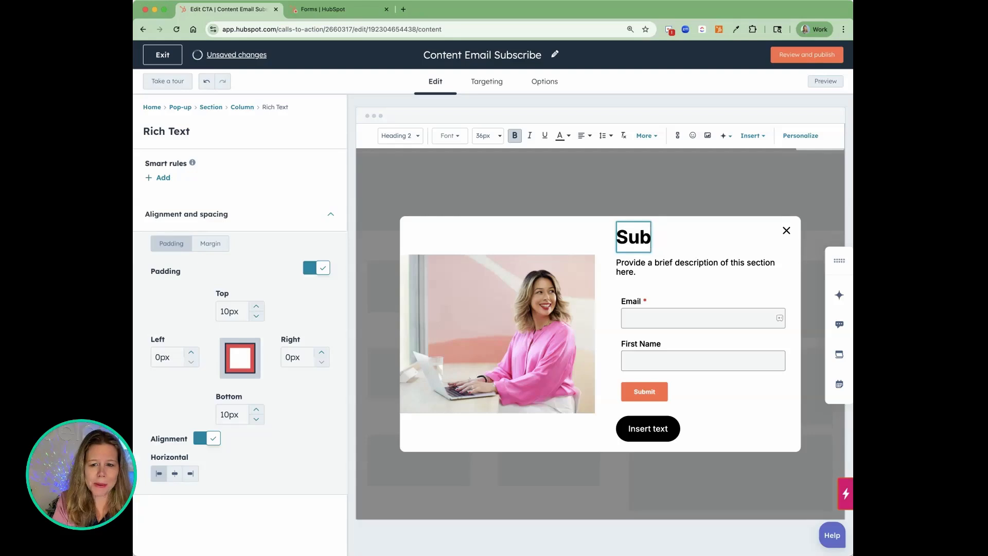
text(scribe Today!)
Step: Replace the placeholder description with "Actionable marketing insights, straight to your inbox. No fluff — just results."
triple_click(644, 267)
drag(638, 272, 615, 263)
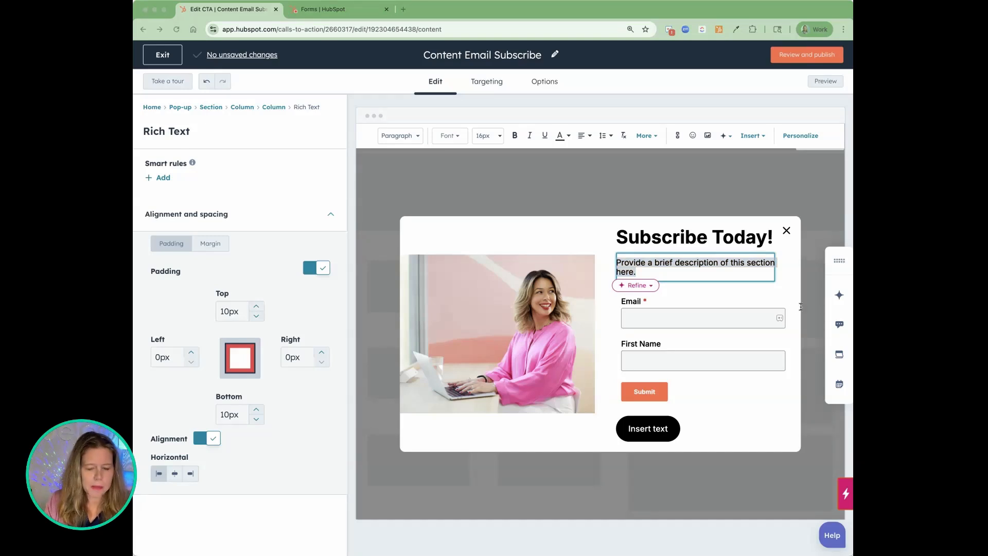
double_click(668, 269)
drag(668, 268, 616, 265)
text(Actionable marketing insights, straight to your inbox. No fluff — just results)
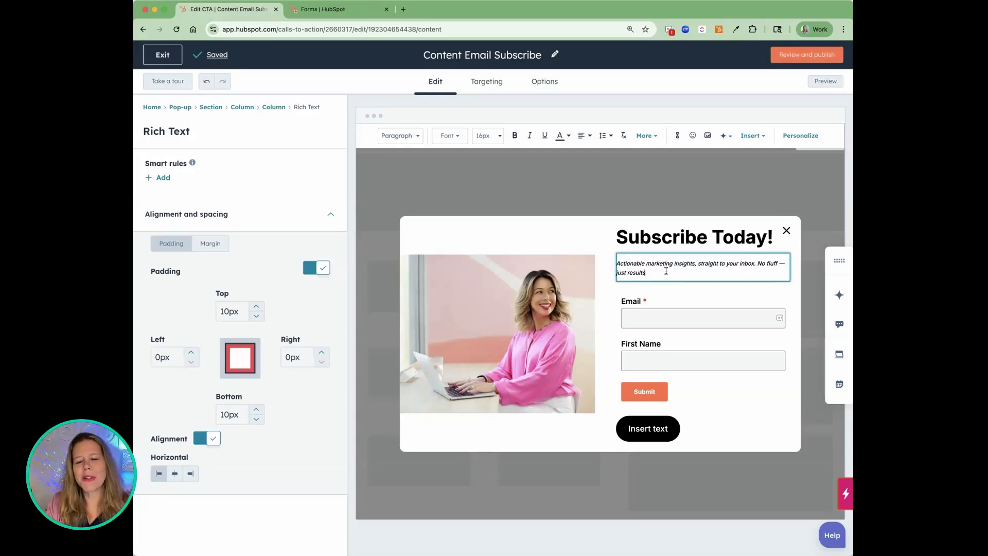
text(.)
Step: Set the font size of the whole description text under the "Subscribe Today!" heading to 16px
drag(662, 272, 607, 262)
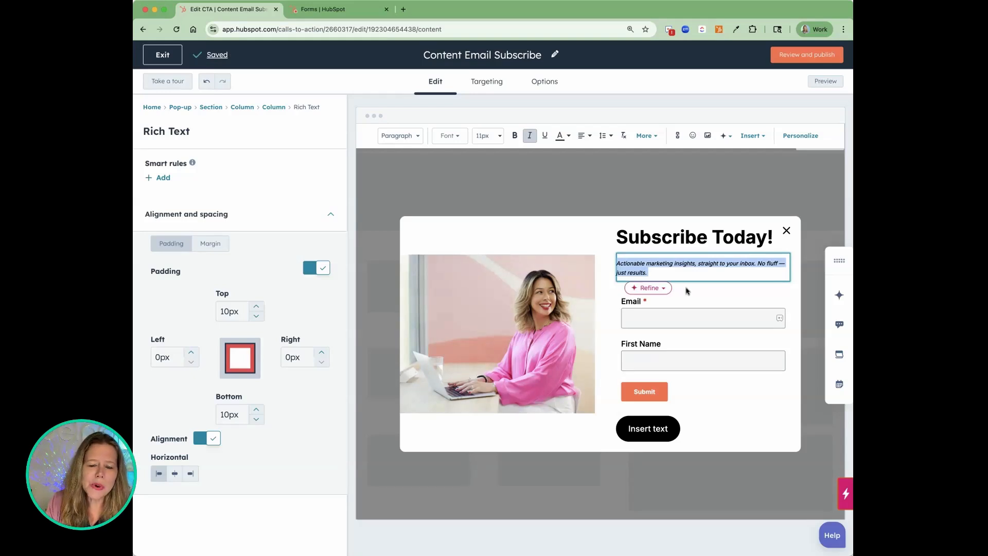
click(500, 135)
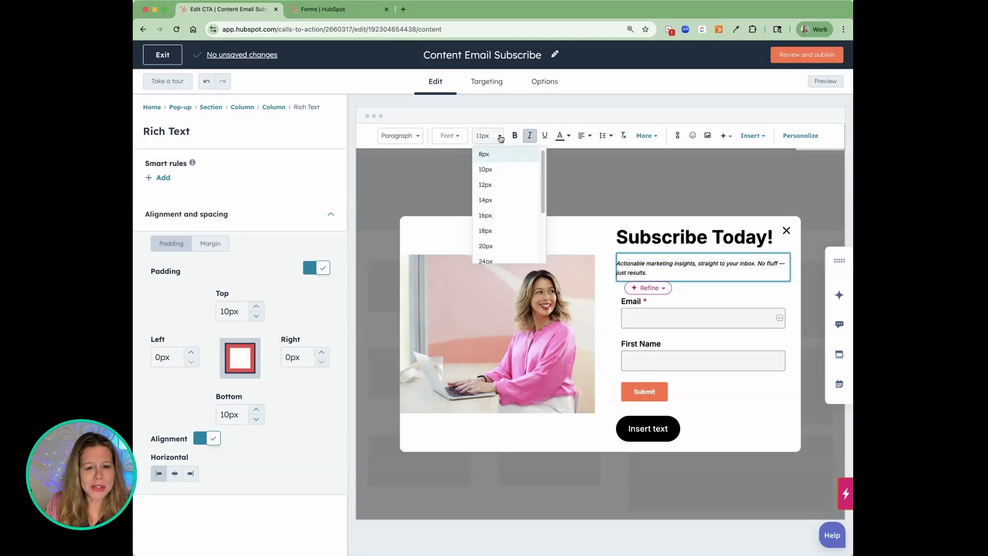
click(495, 200)
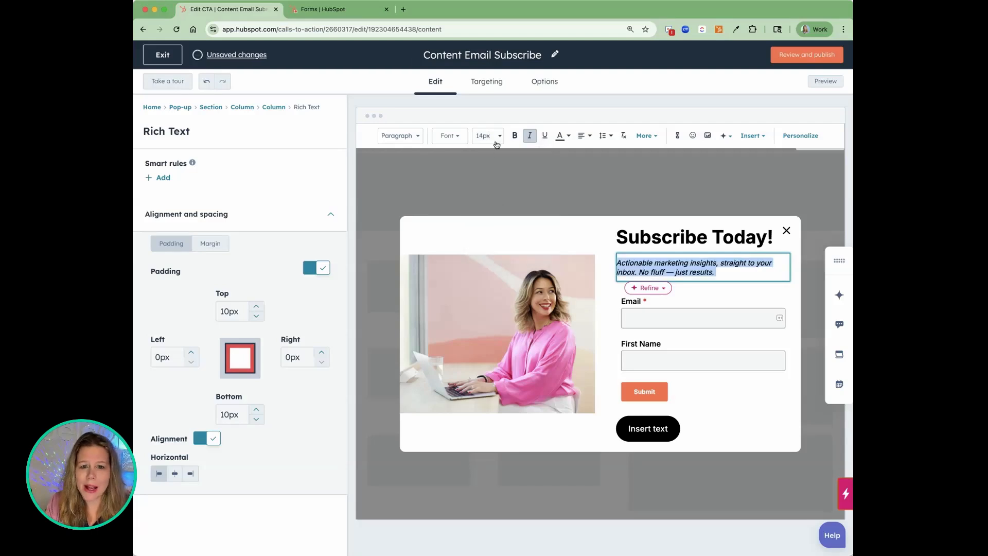
click(499, 136)
click(499, 201)
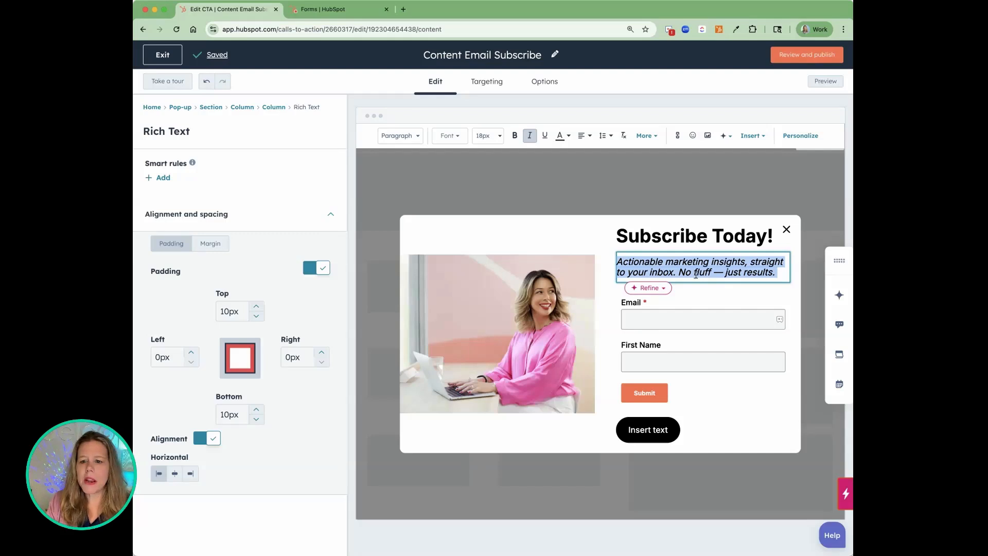
click(498, 136)
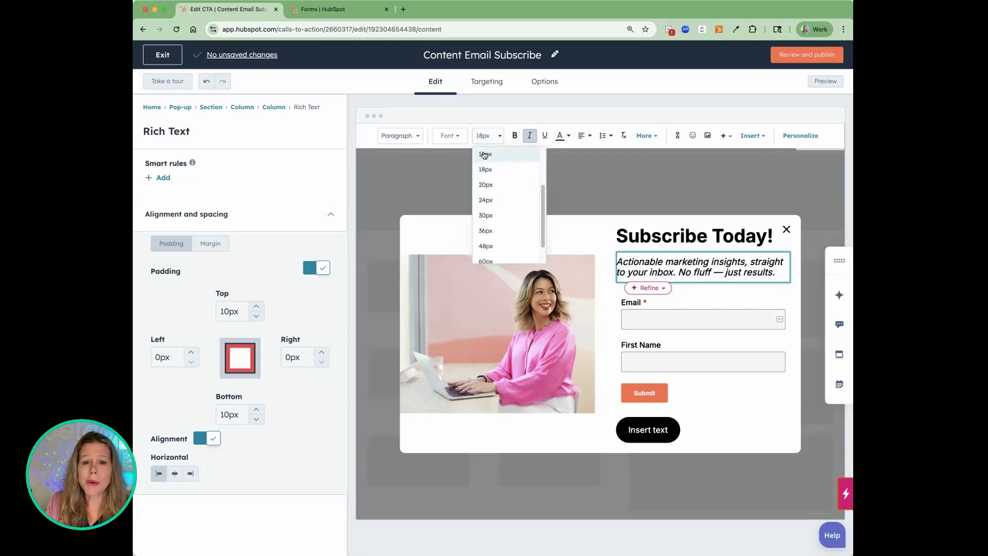
click(484, 154)
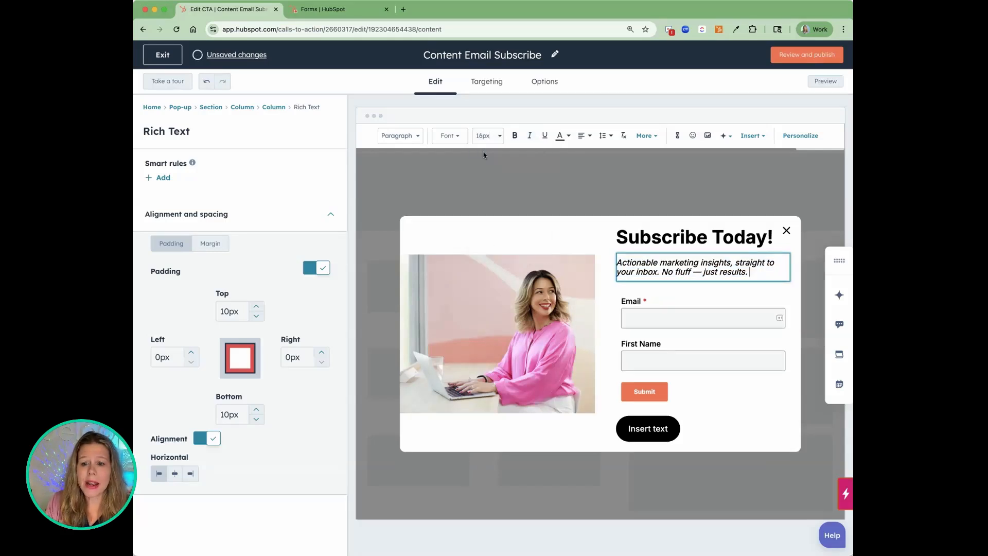
Step: Review the pop-up form's style settings, from spacing and input style to label, help and button colors
click(666, 332)
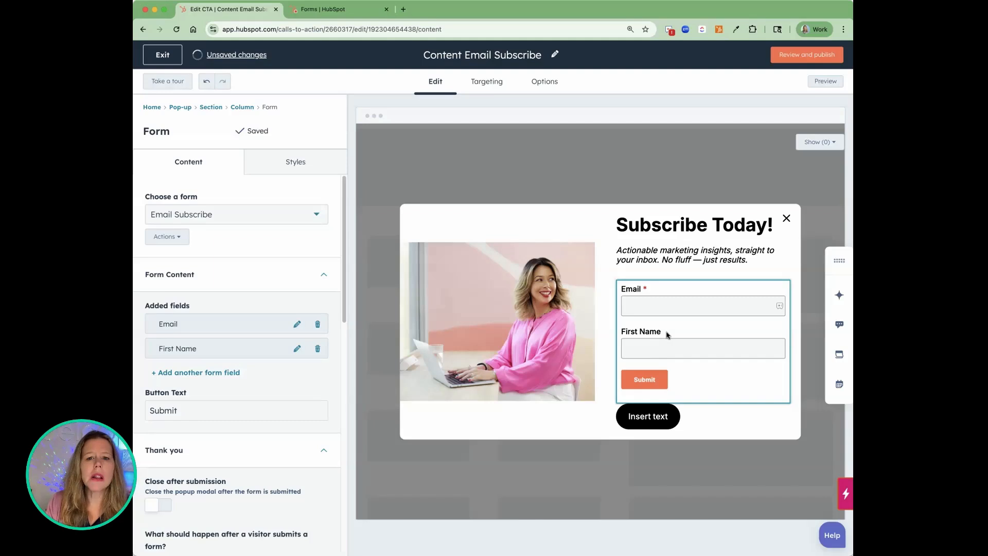
click(295, 161)
scroll(222, 321, down, 10)
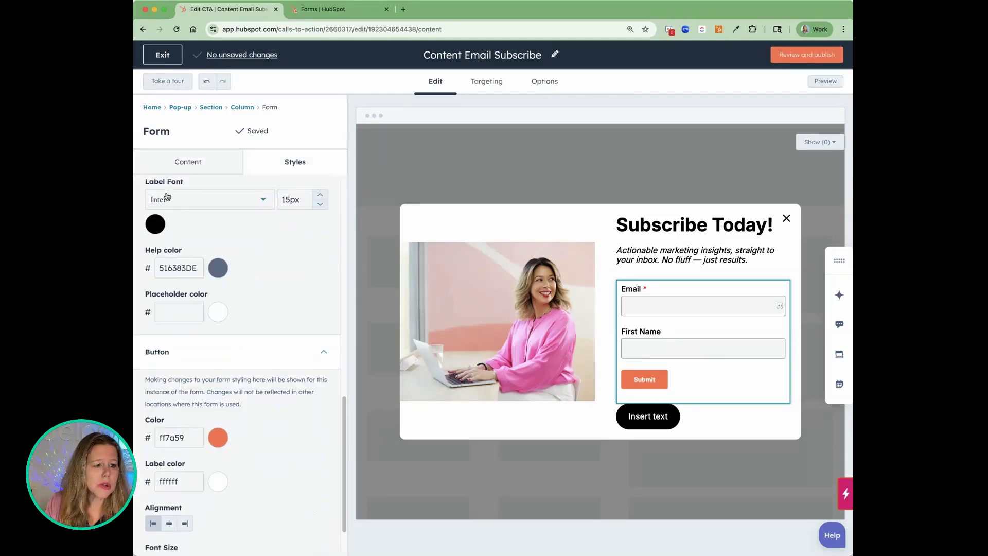
scroll(266, 304, down, 2)
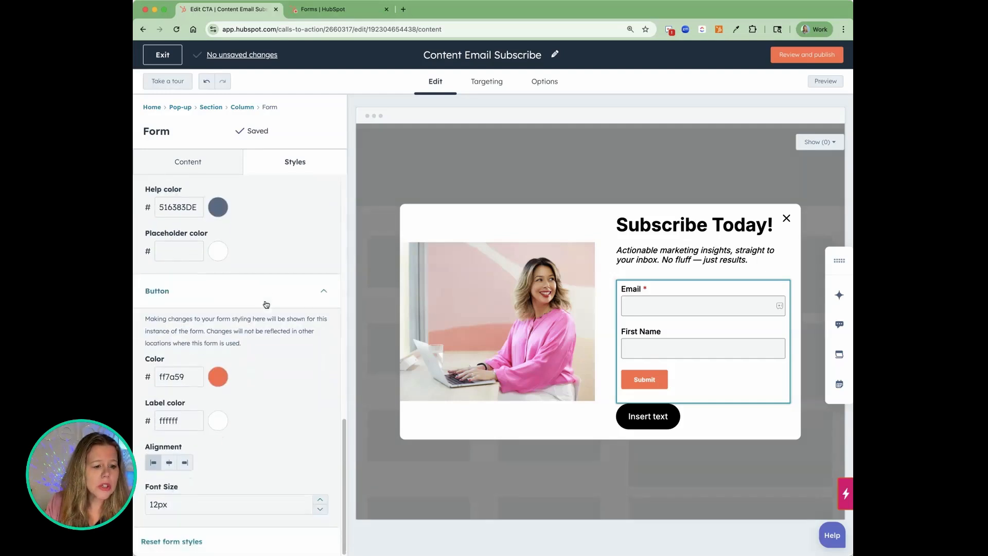
scroll(266, 304, up, 10)
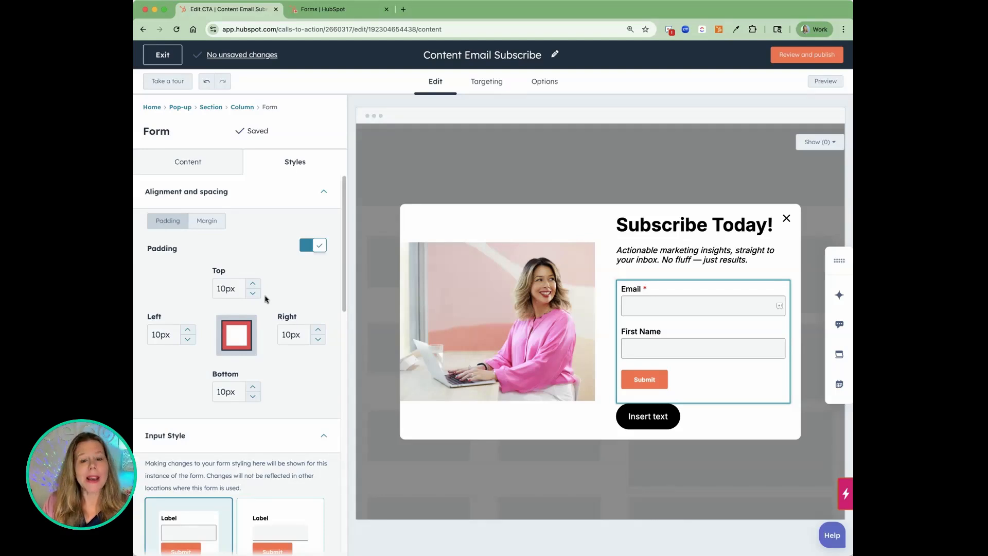
Step: Look through the filters available for showing the CTA to filtered visitors in its targeting settings, without choosing one
click(489, 92)
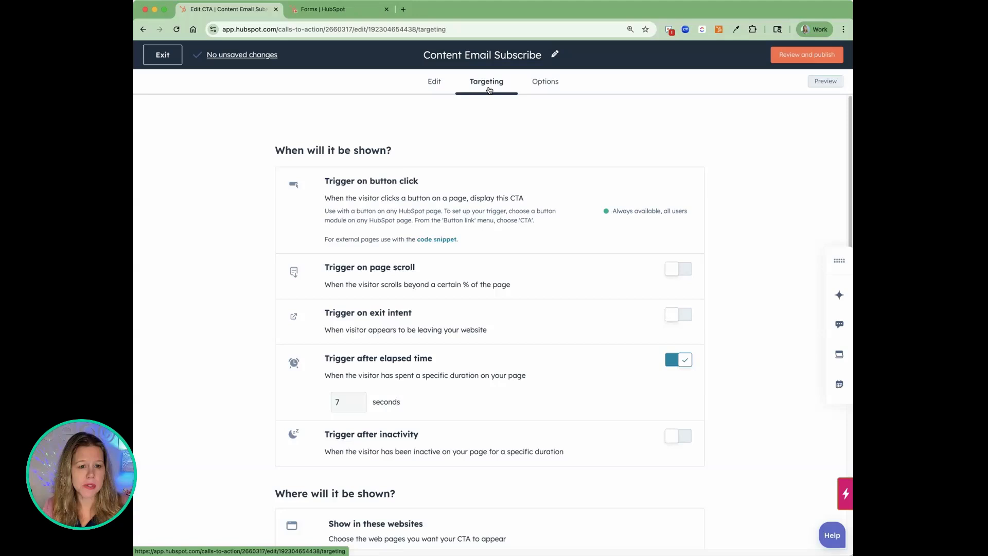
scroll(514, 257, down, 10)
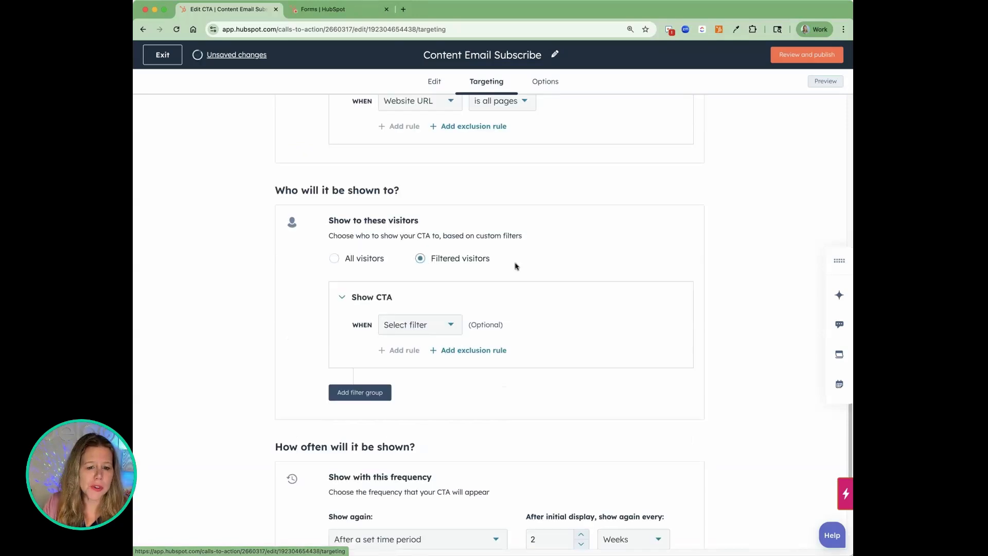
click(435, 324)
scroll(435, 324, down, 3)
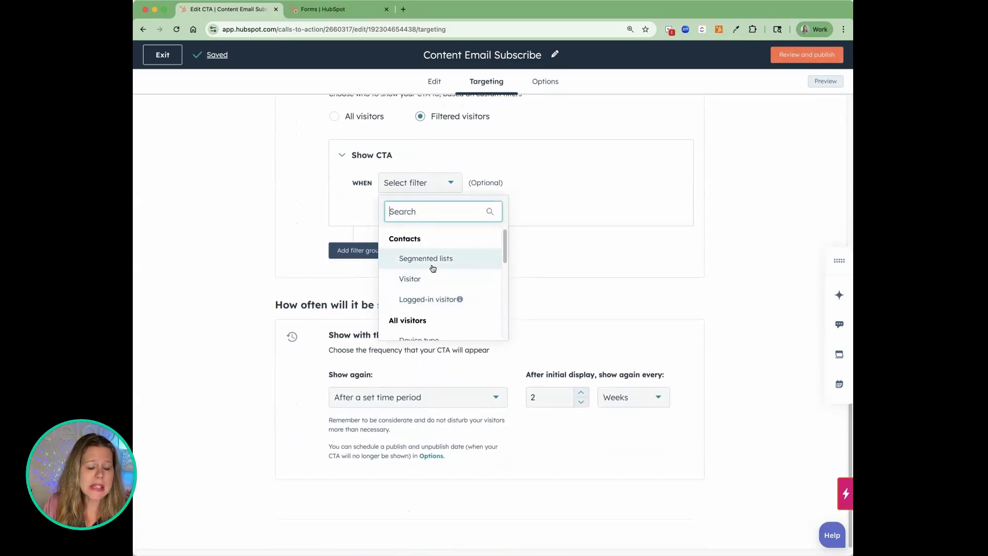
scroll(442, 265, down, 2)
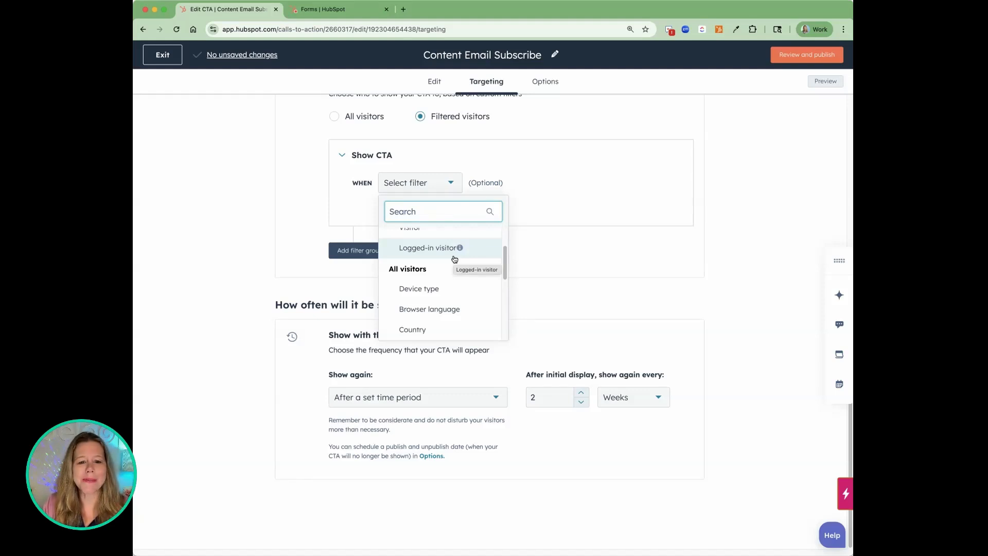
scroll(454, 259, down, 3)
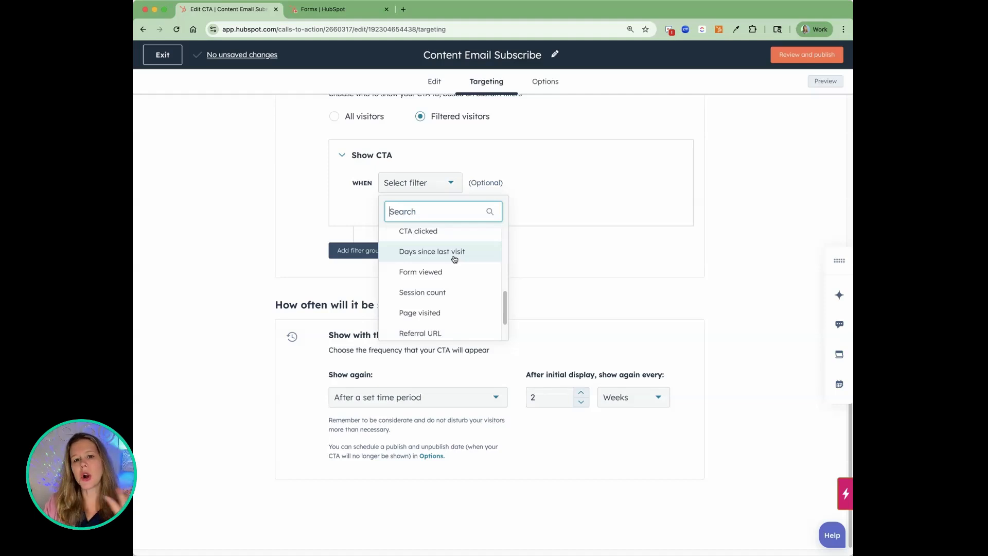
scroll(454, 258, up, 5)
click(682, 269)
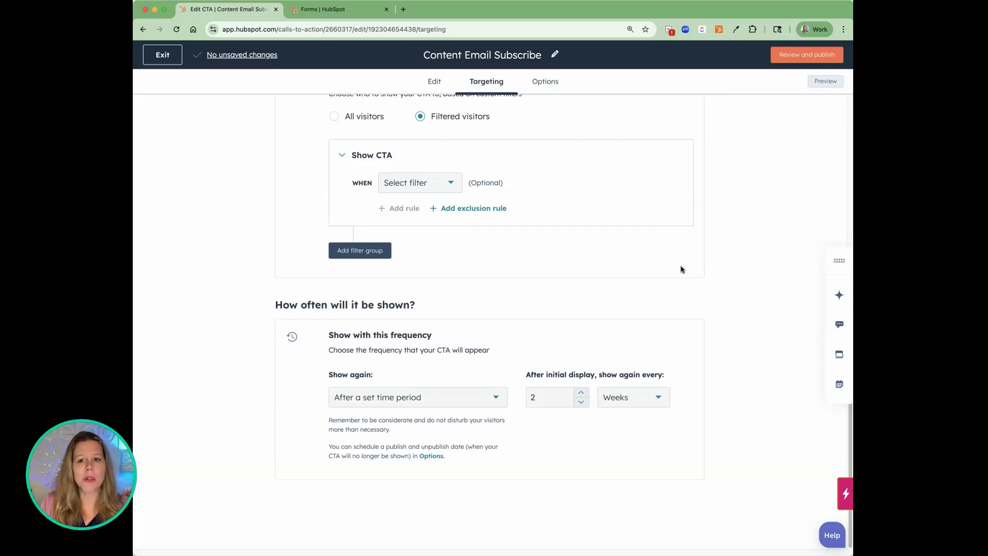
Step: Review the CTA's display triggers and the rules for which website pages and visitors it is shown to
scroll(559, 231, up, 6)
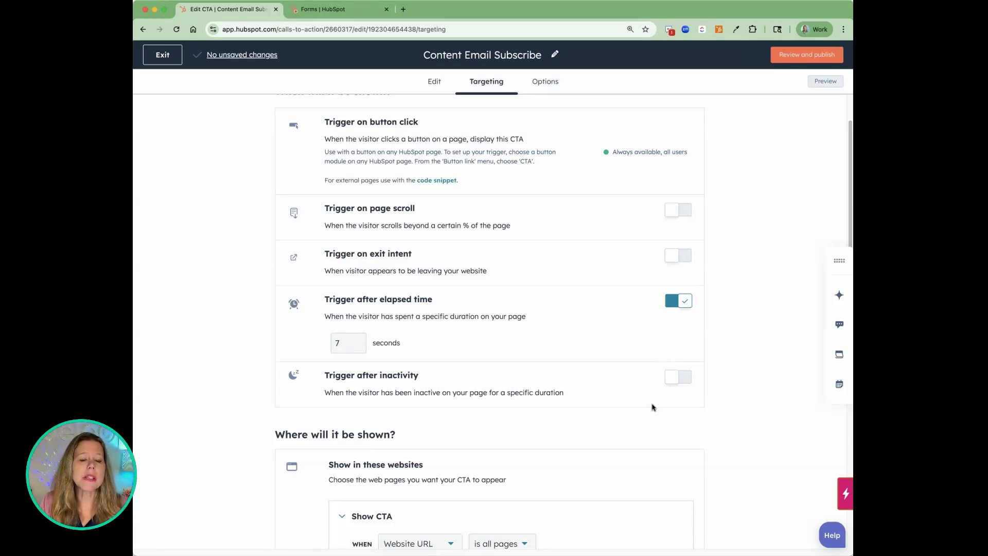
scroll(652, 404, up, 2)
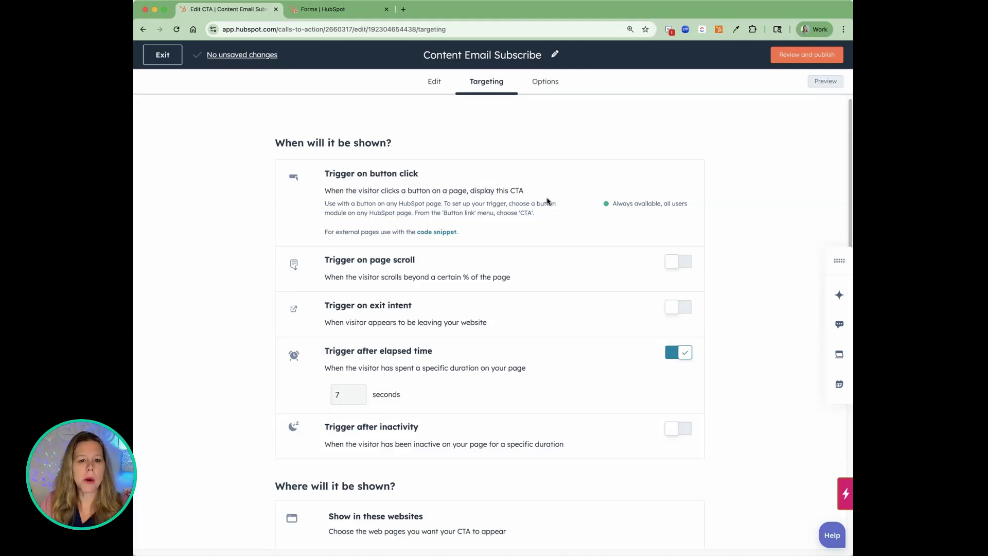
click(431, 82)
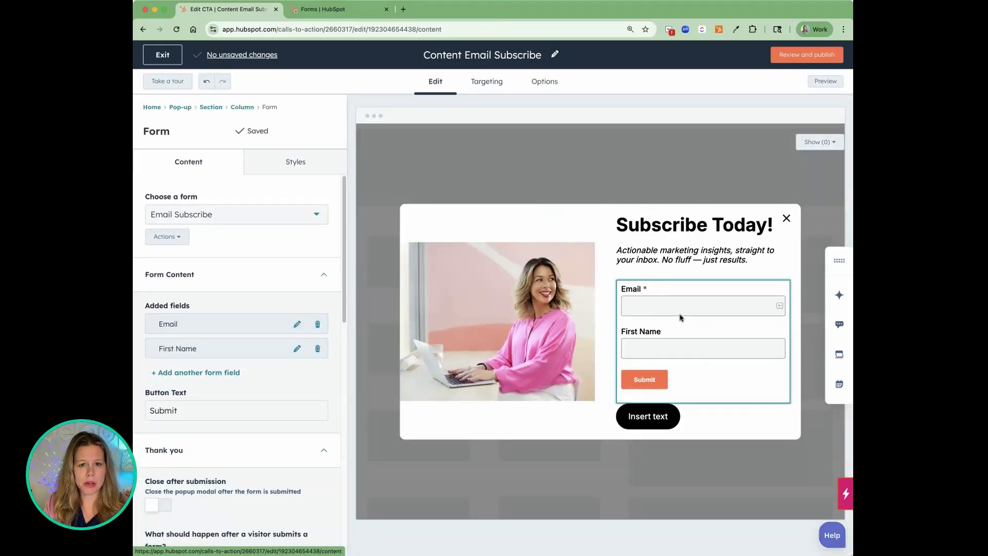
click(479, 82)
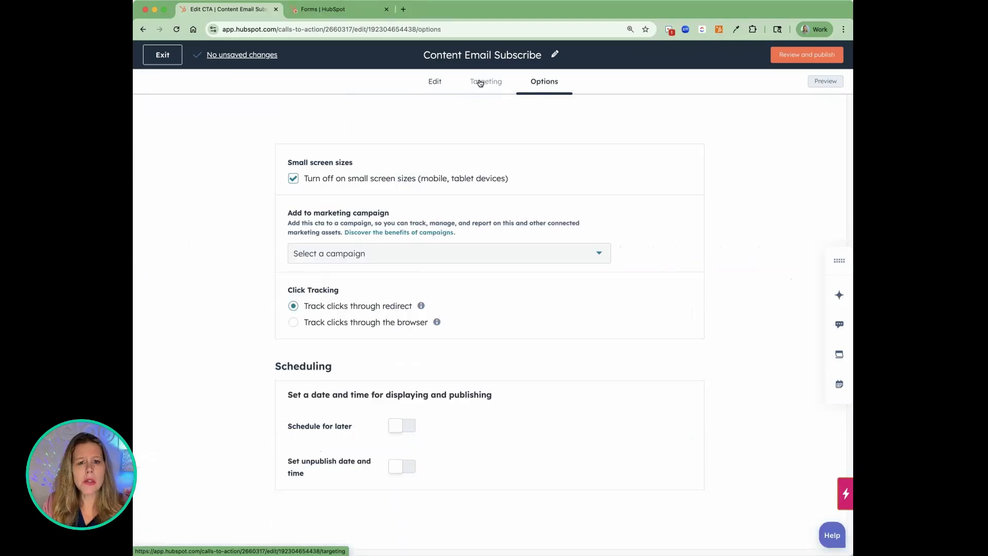
click(480, 82)
scroll(507, 230, down, 8)
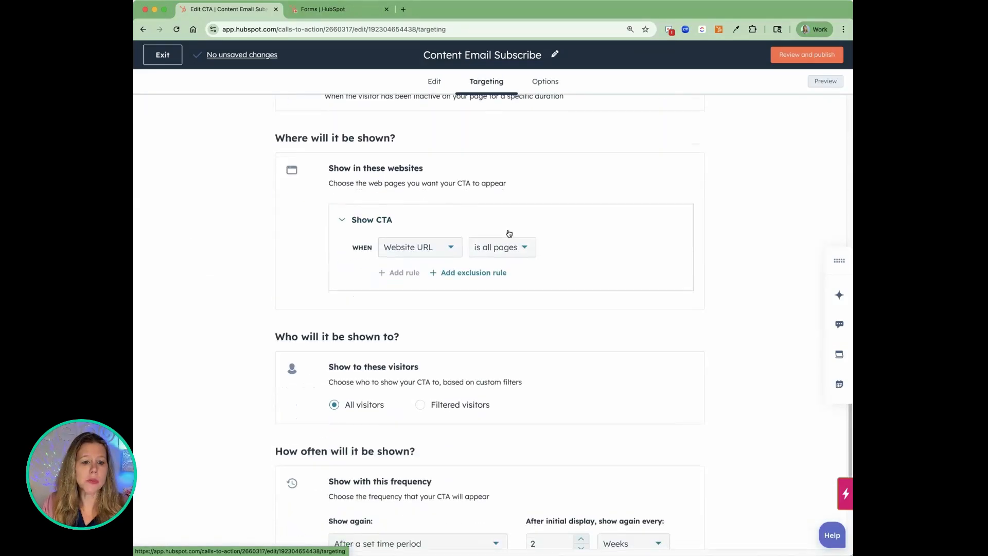
scroll(508, 231, up, 1)
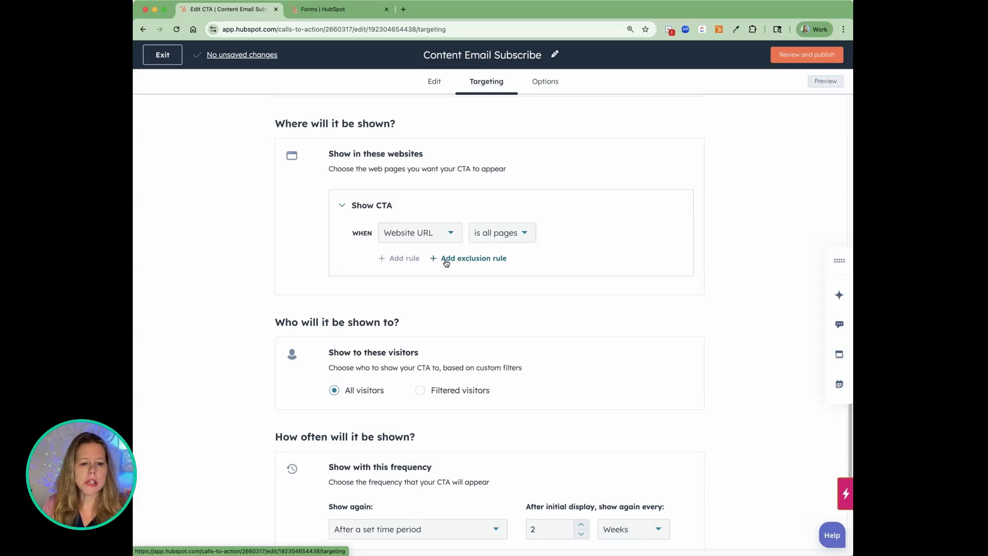
Step: Return to editing the pop-up's content and delete the "Insert text" button module below the form
click(434, 84)
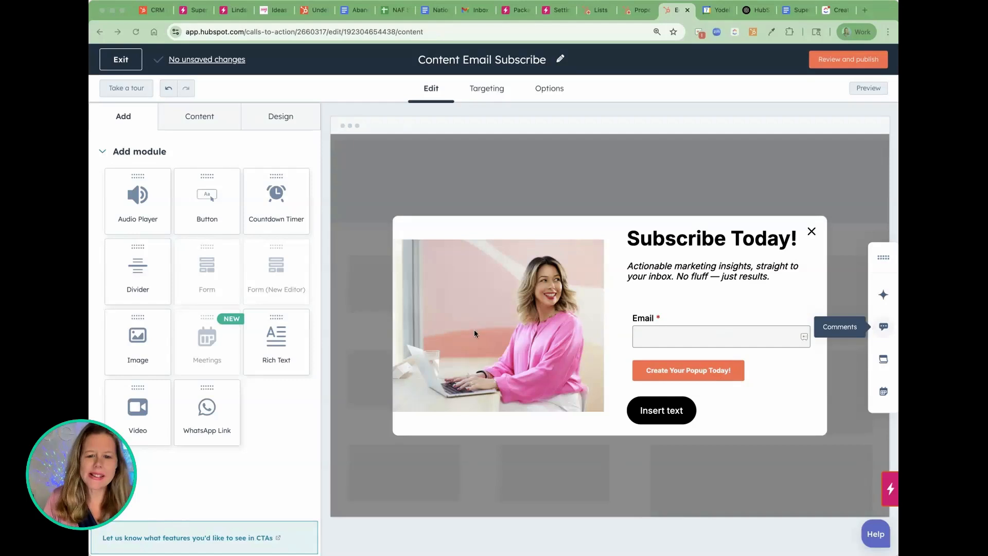
click(432, 425)
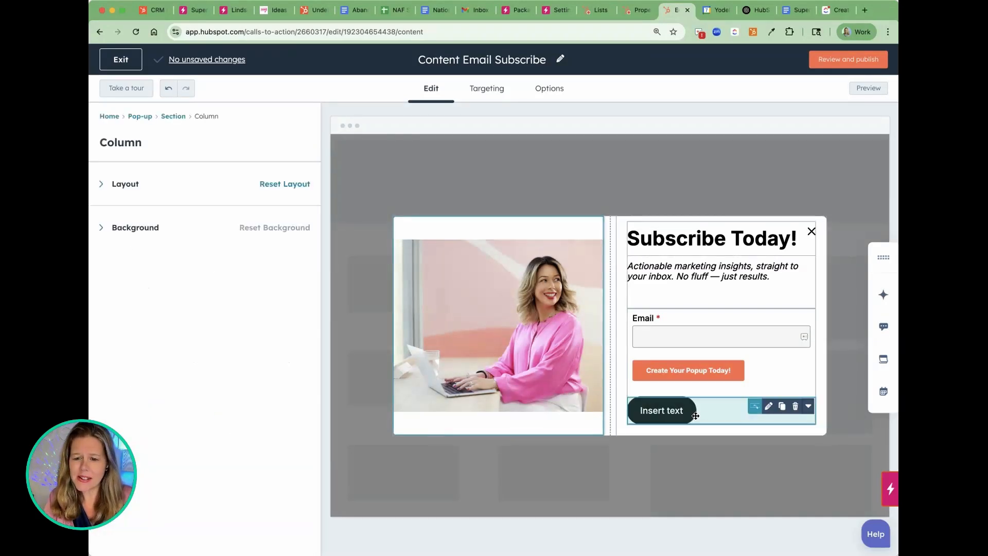
click(795, 406)
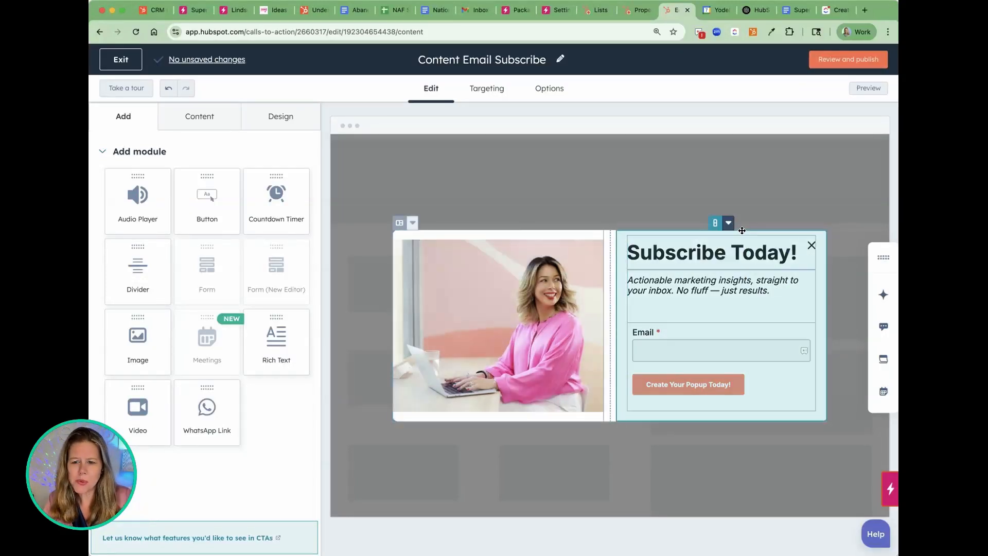
Step: Check the pop-up's background color choices in its design settings and turn on the background gradient
click(280, 116)
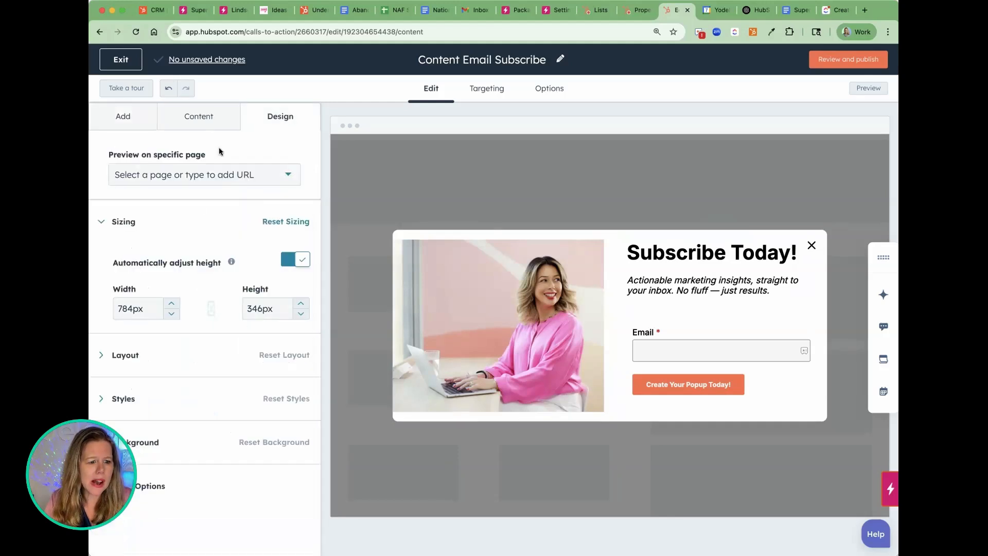
click(148, 442)
scroll(254, 300, down, 4)
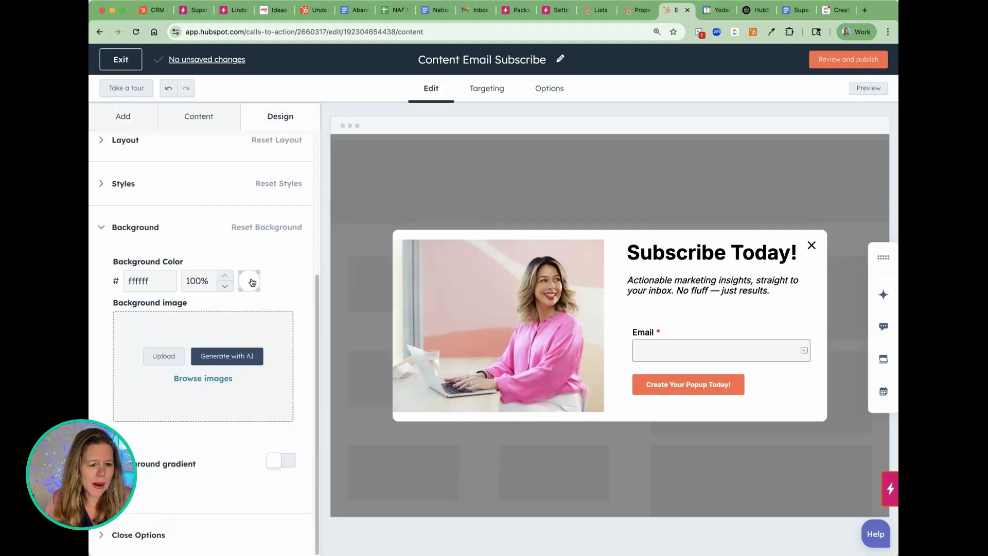
click(250, 281)
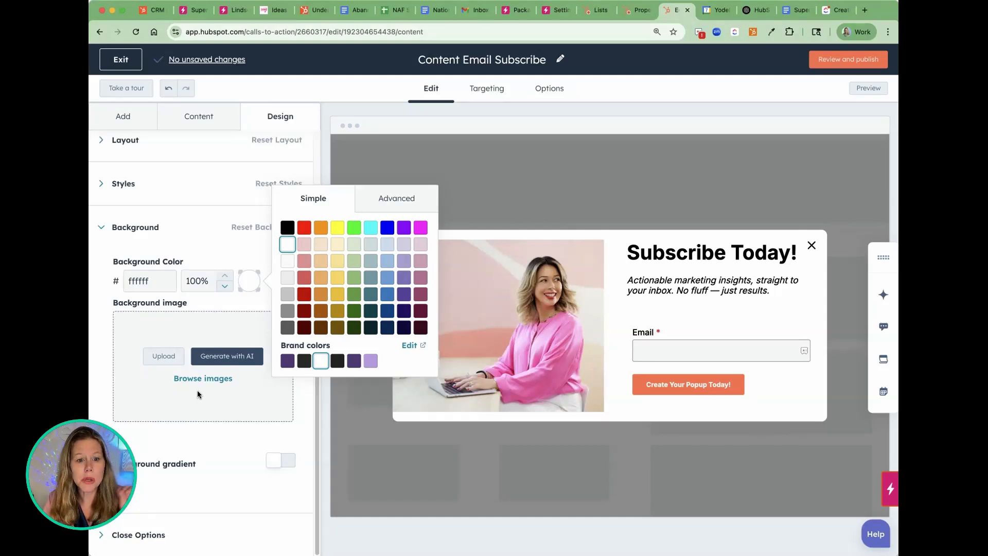
click(205, 460)
click(282, 460)
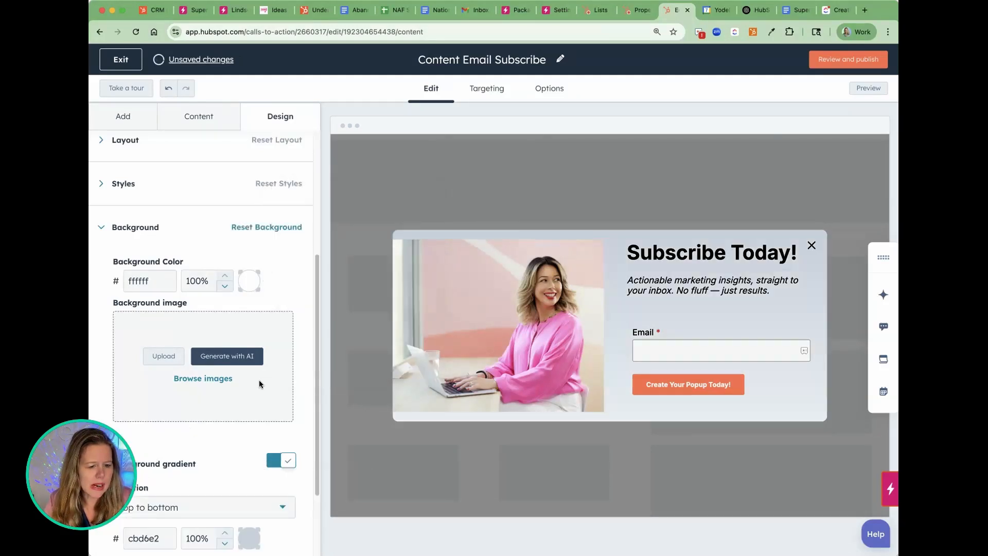
scroll(260, 384, down, 2)
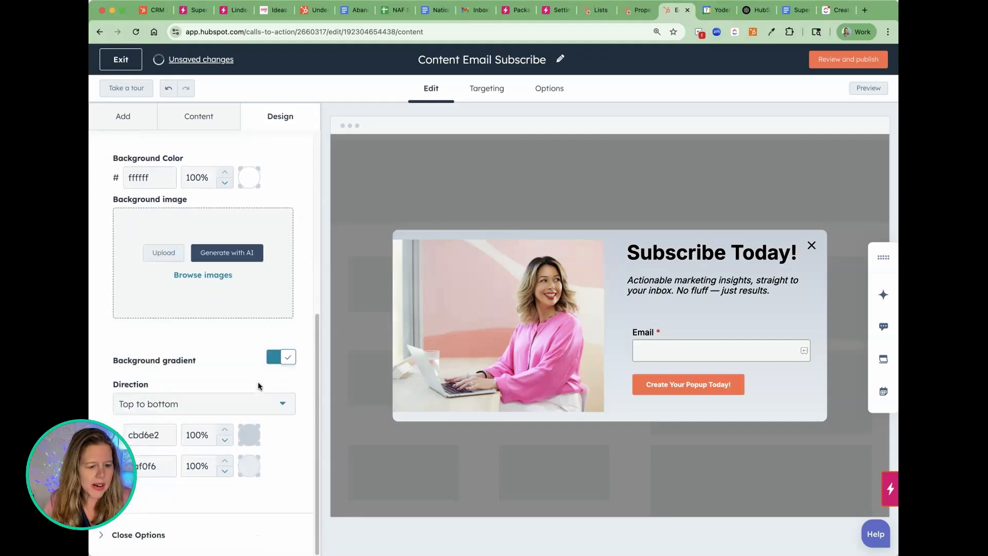
Step: Set the gradient's first color to the light purple brand color C3A4E9 and its second color to bright magenta
click(252, 438)
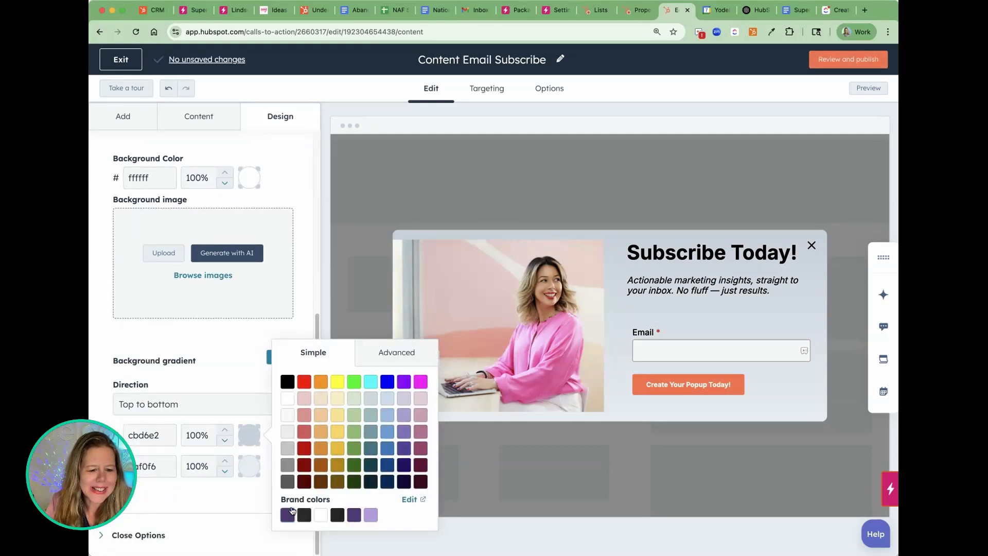
click(370, 514)
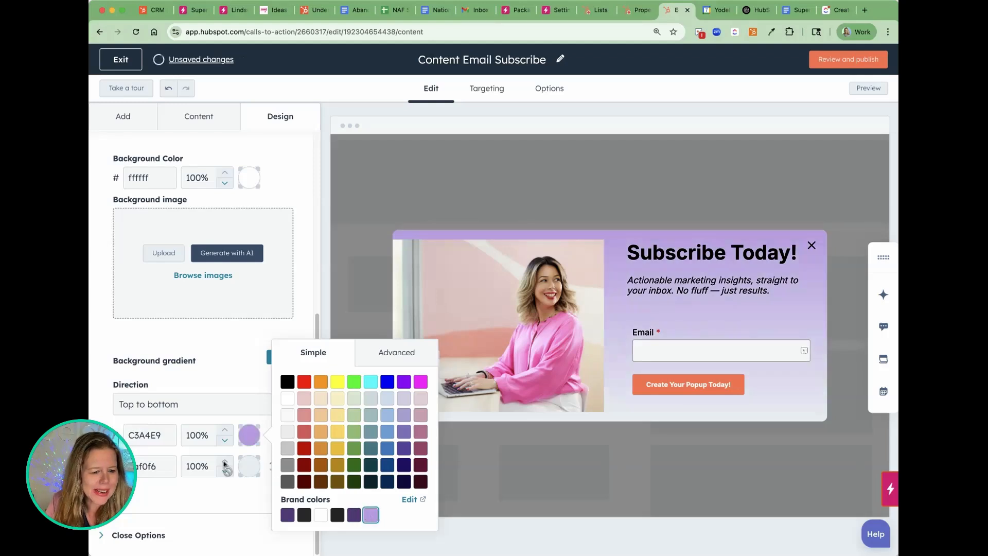
click(249, 466)
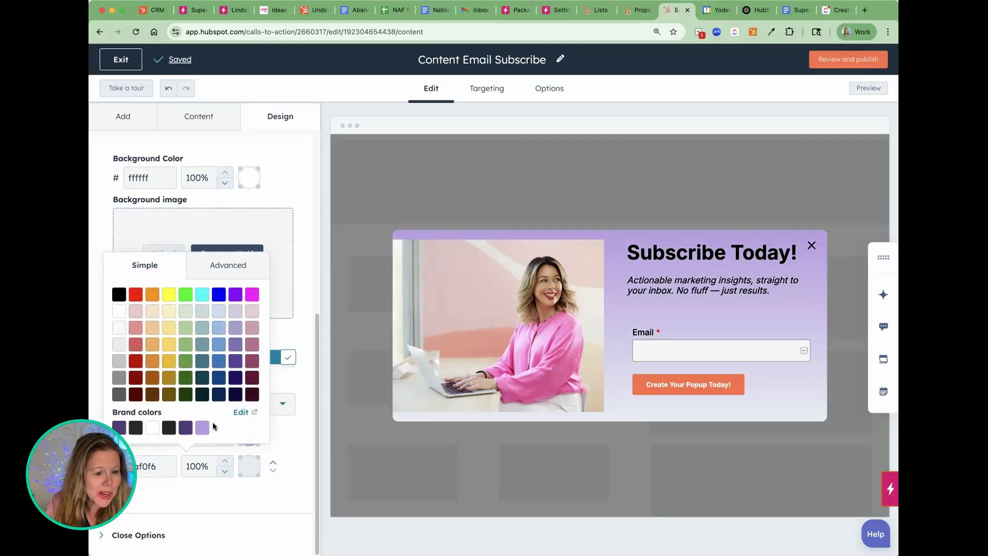
click(219, 328)
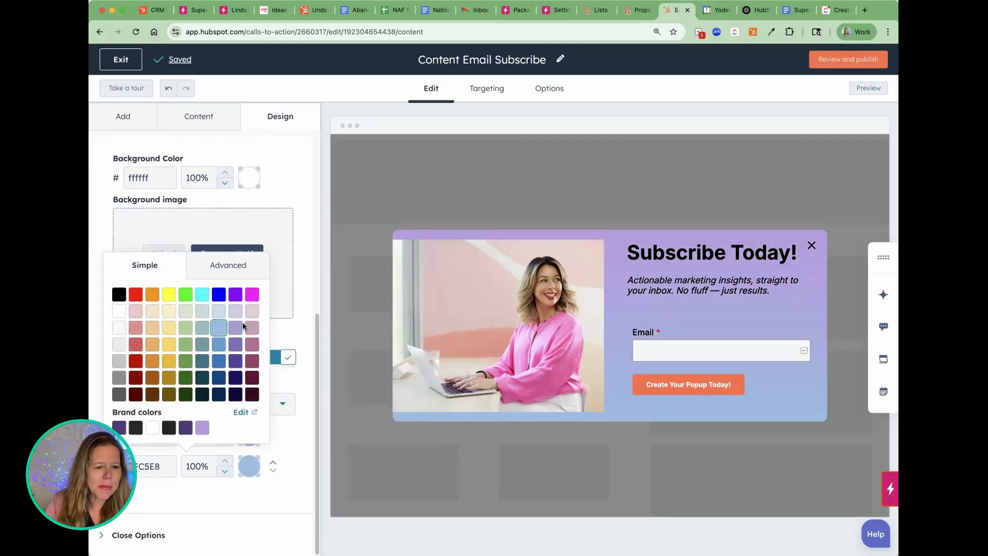
click(252, 294)
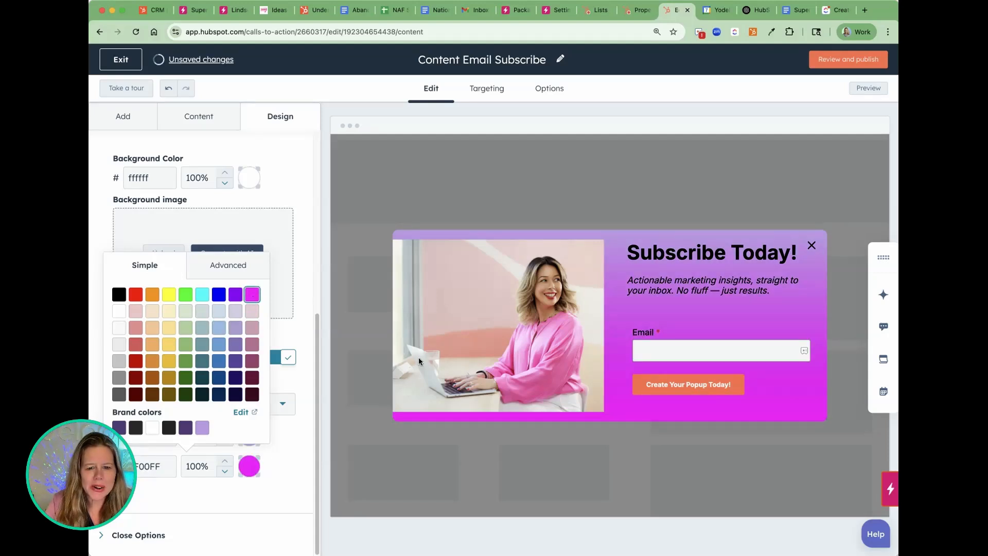
Step: Set the opacity of the background gradient's magenta color to 20% and its light purple color to 30%
click(191, 467)
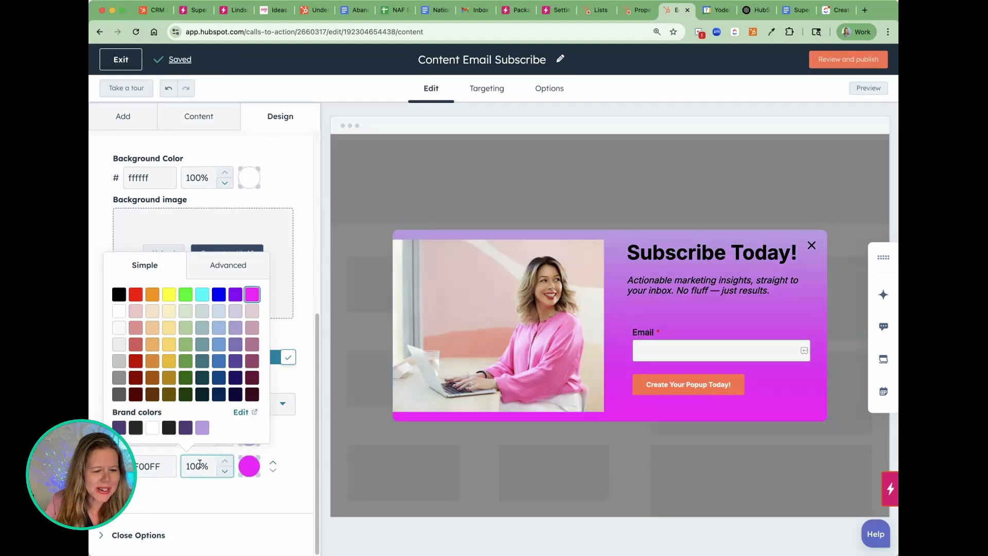
drag(200, 464, 178, 466)
text(20)
click(300, 437)
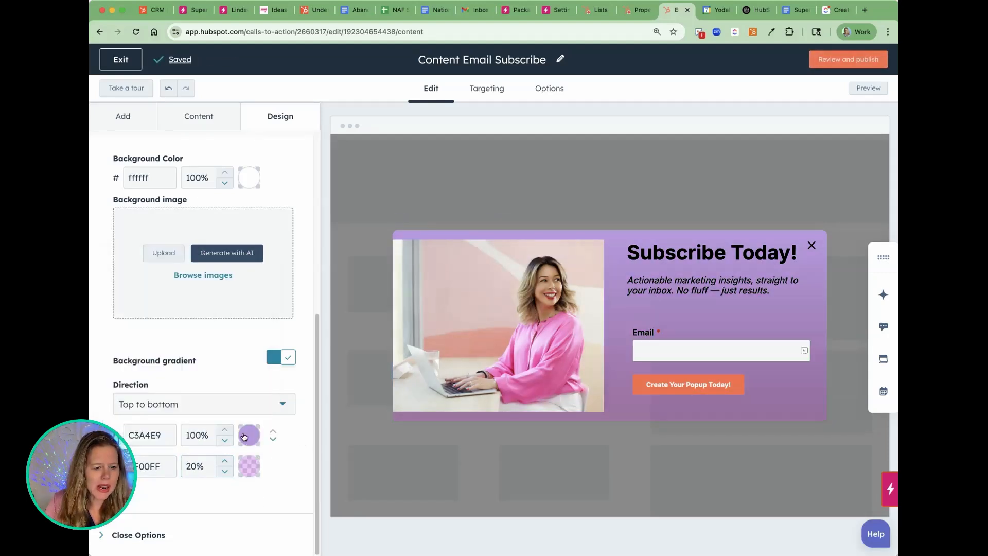
drag(203, 435, 166, 433)
text(20)
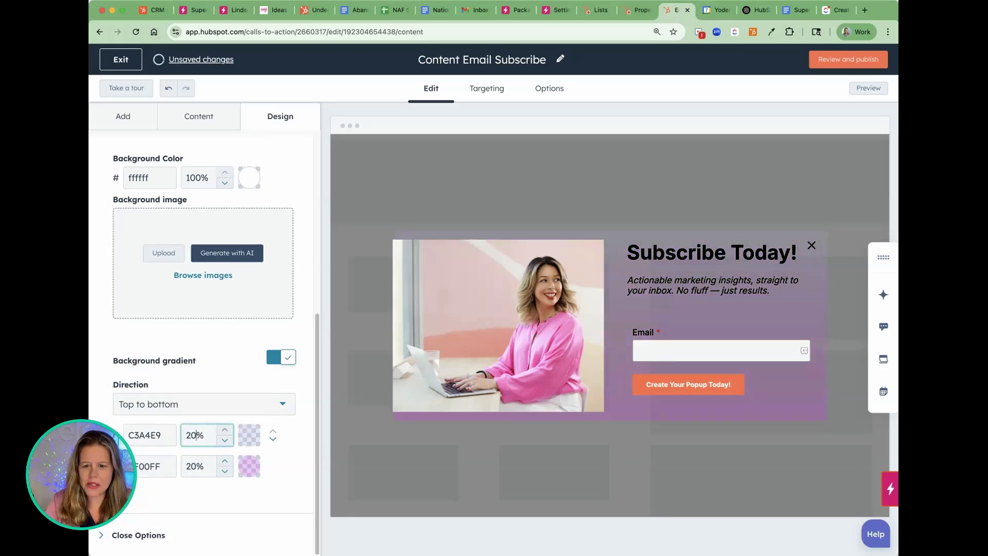
key(BackSpace)
key(BackSpace)
text(30)
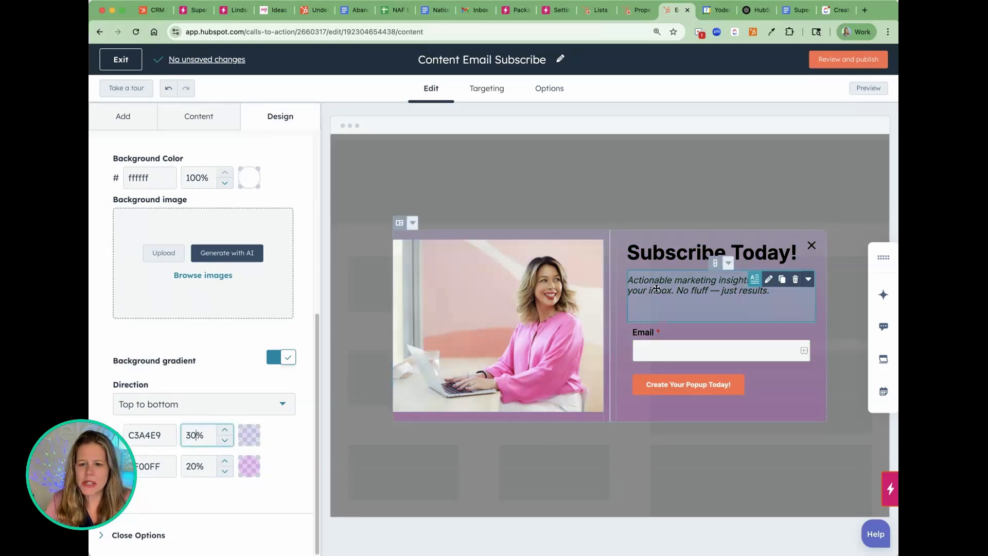
Step: Change the "Subscribe Today!" heading's text color to white
click(676, 249)
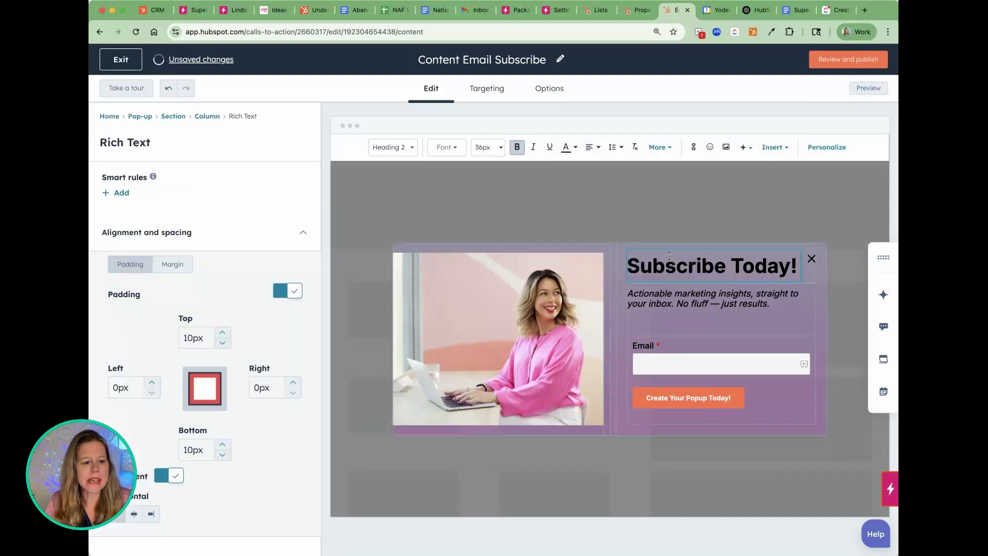
drag(672, 265, 797, 268)
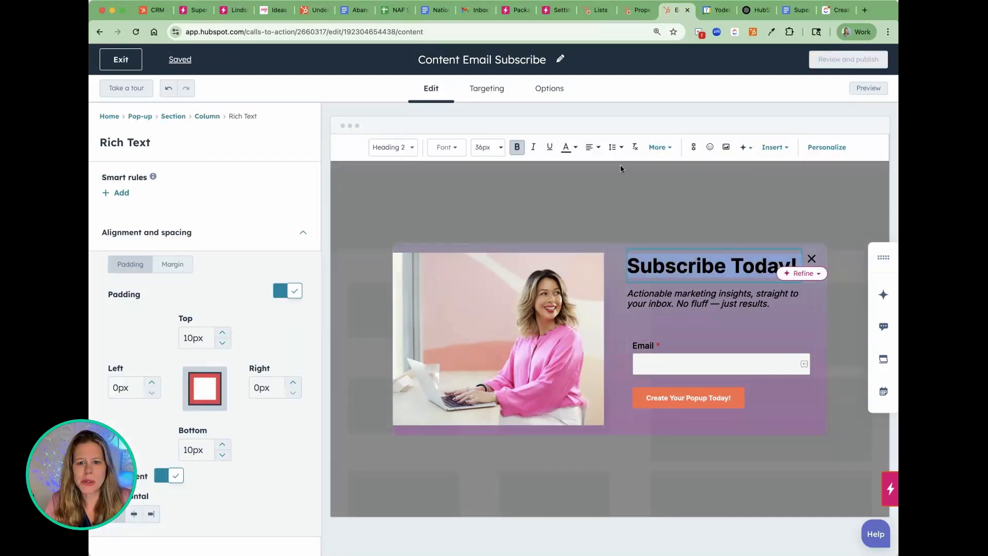
click(574, 148)
triple_click(723, 267)
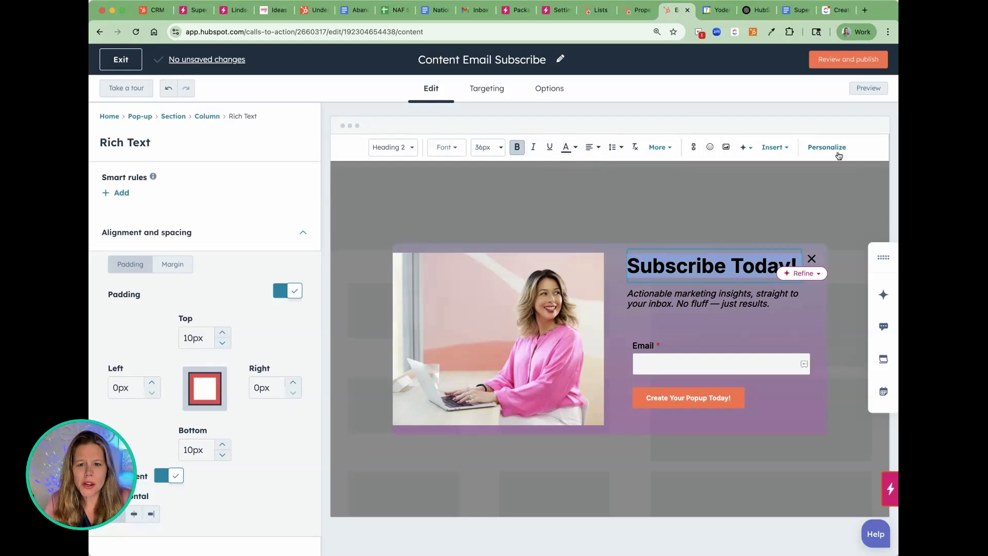
click(576, 149)
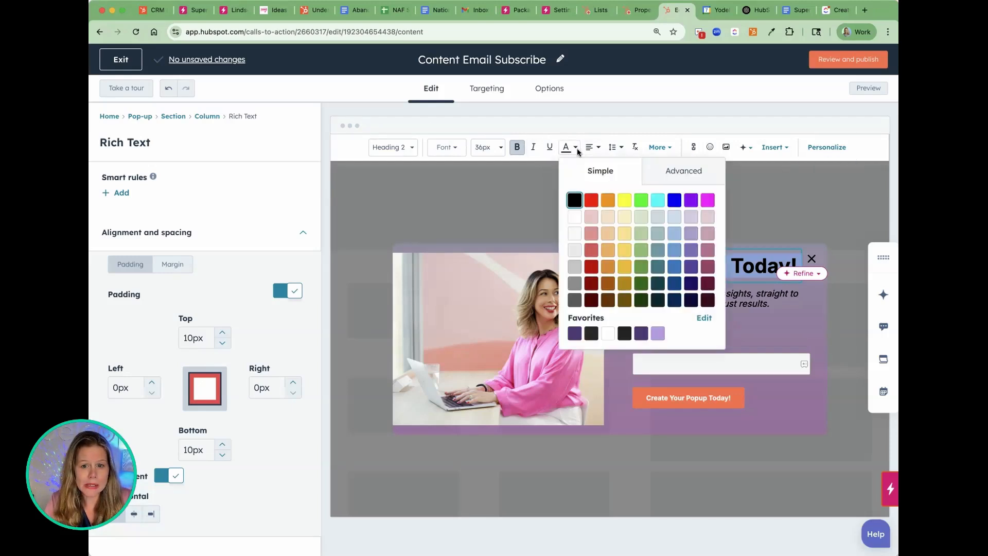
click(575, 216)
Step: Try the Tahoma font on the "Subscribe Today!" heading and remove its bold formatting
click(448, 147)
scroll(466, 196, down, 5)
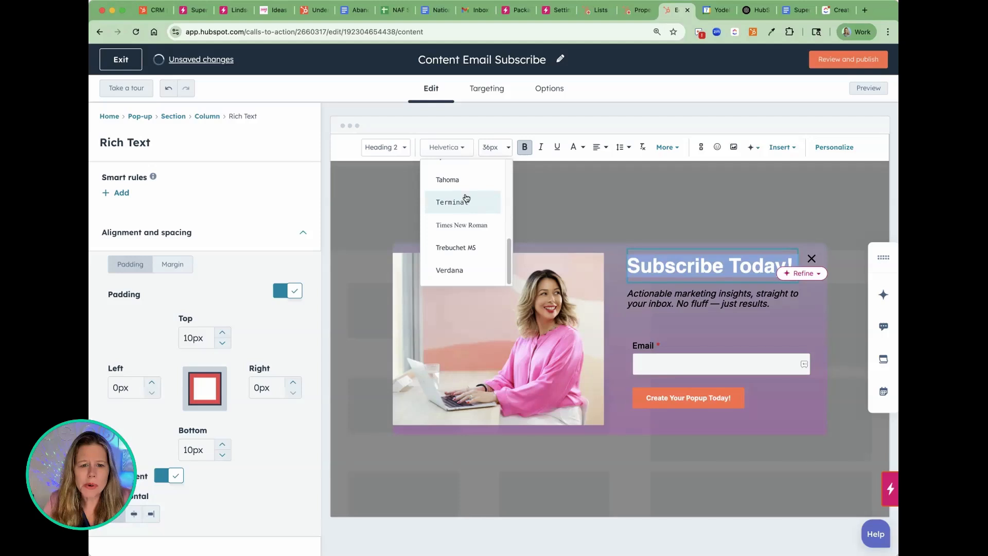
click(465, 181)
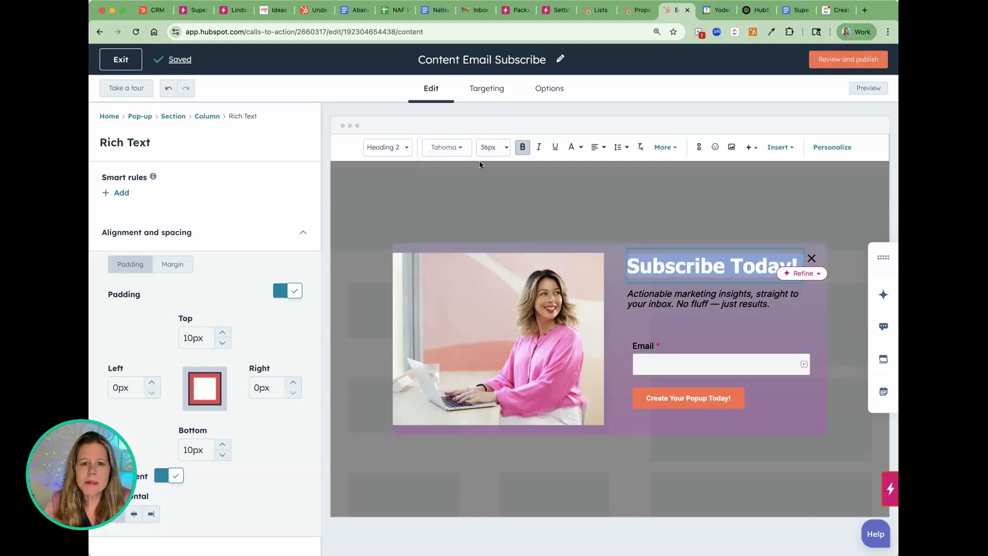
click(522, 148)
Step: Set the italic description paragraph below the heading to the Arial font and color its text white
click(446, 148)
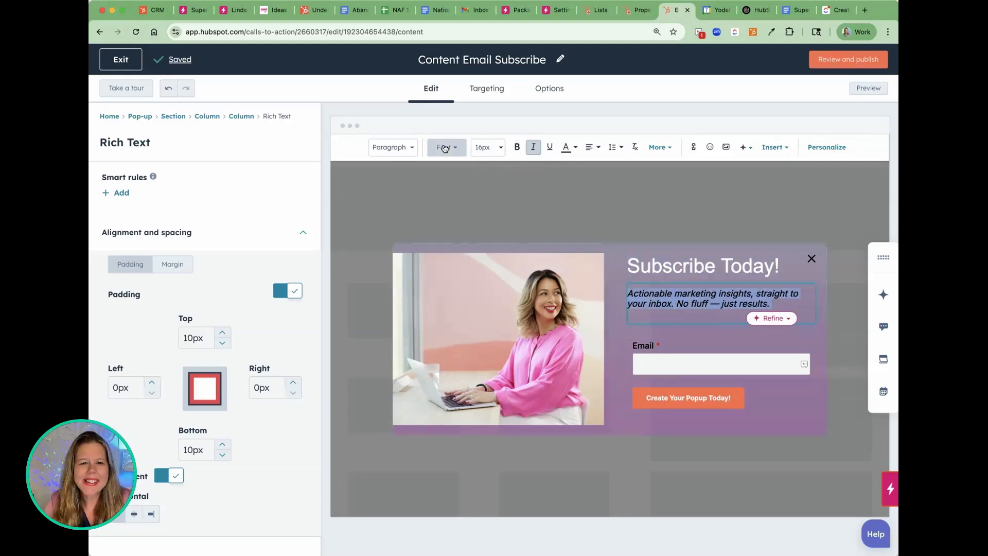
click(452, 199)
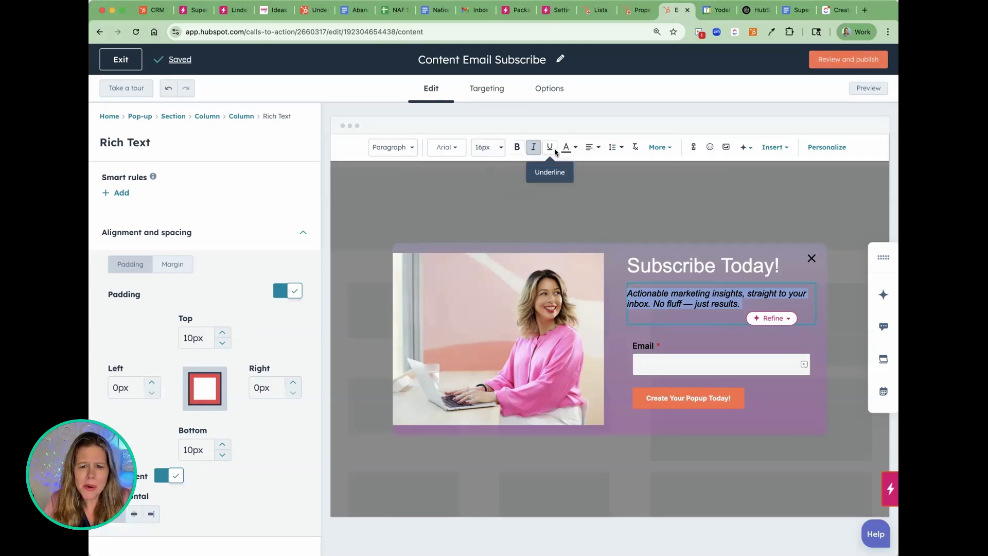
click(572, 147)
click(574, 223)
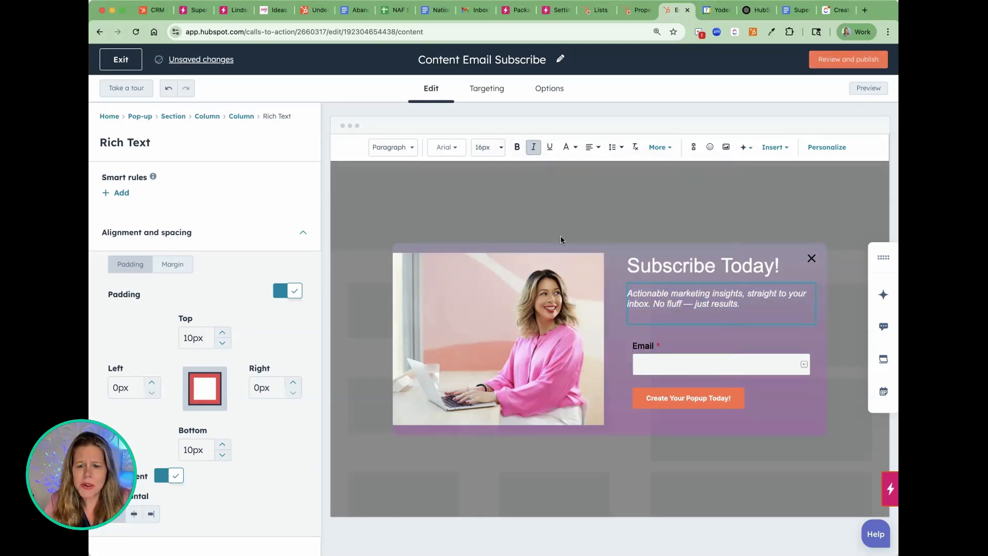
click(702, 333)
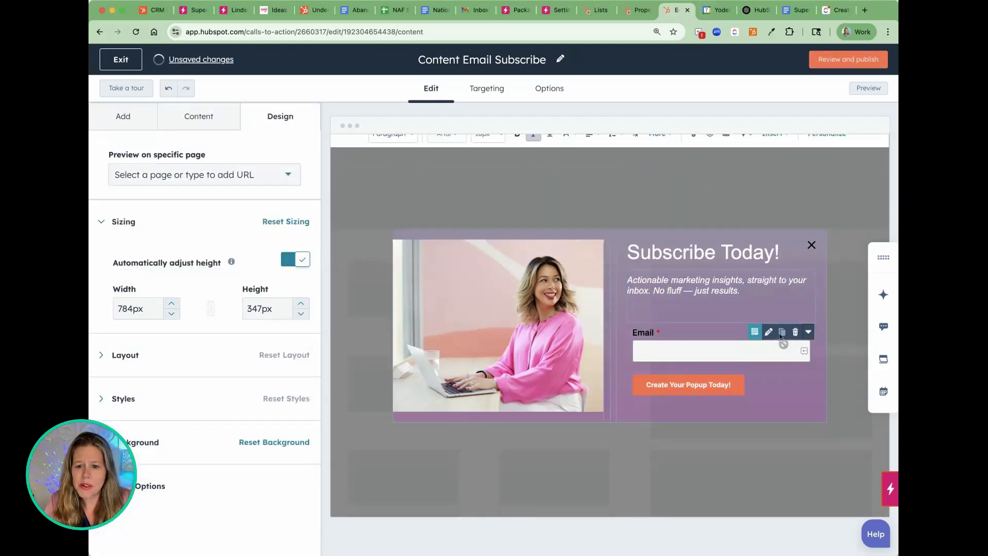
click(690, 335)
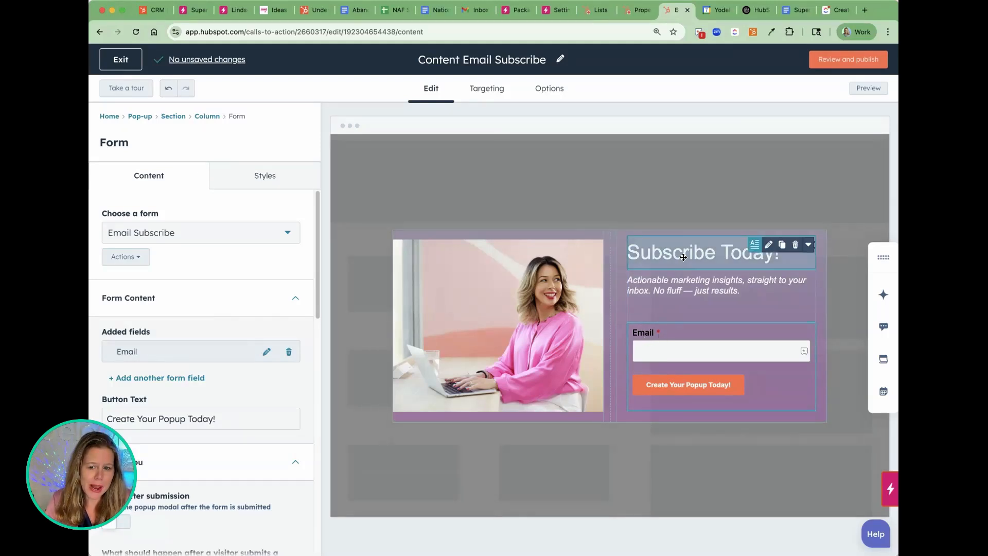
click(659, 349)
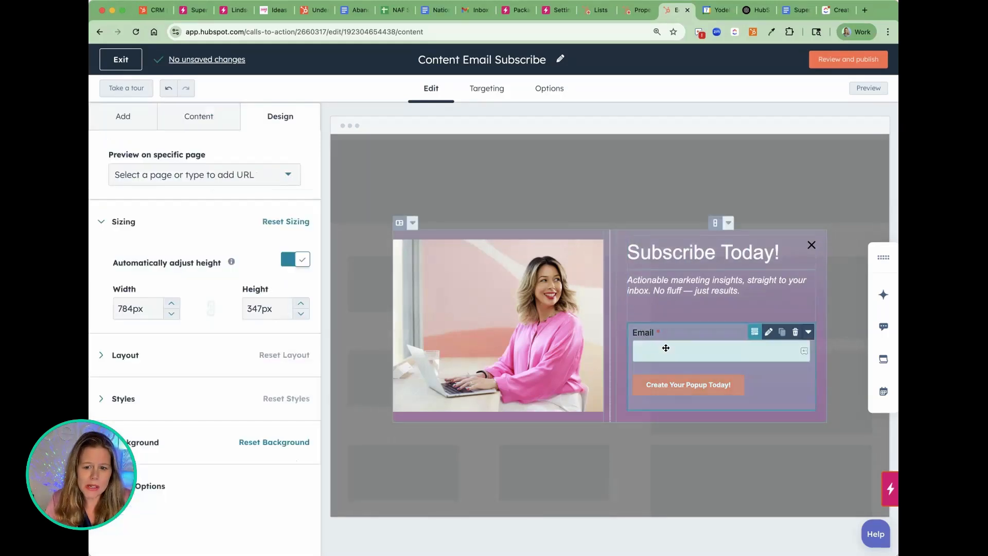
click(683, 340)
click(683, 340)
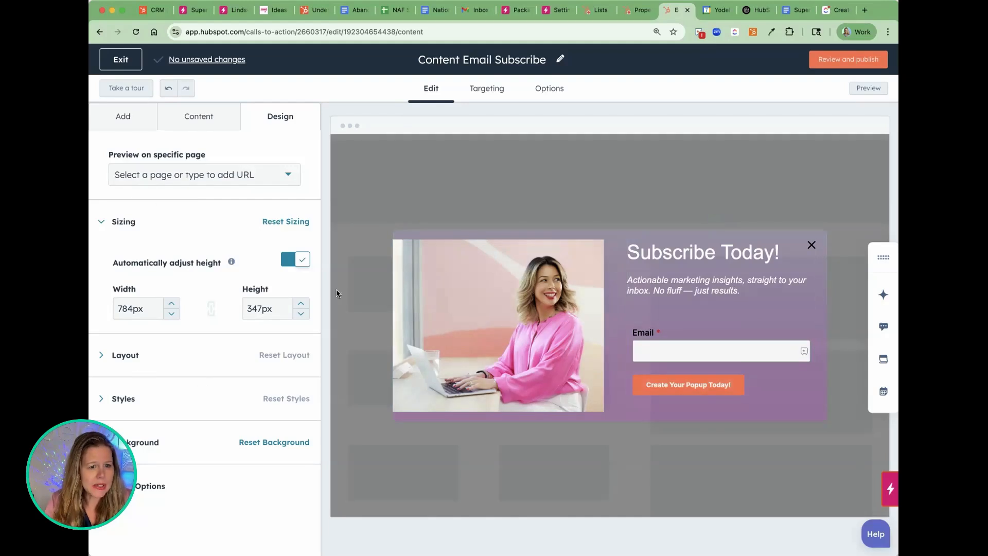
Step: Set the pop-up's primary font color to white in its design styles
click(174, 400)
scroll(175, 400, down, 4)
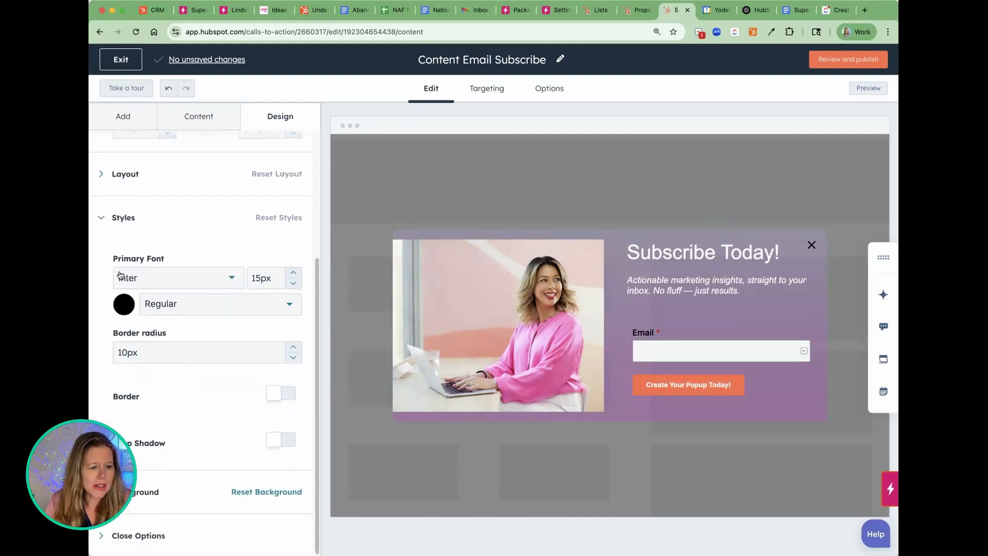
click(123, 304)
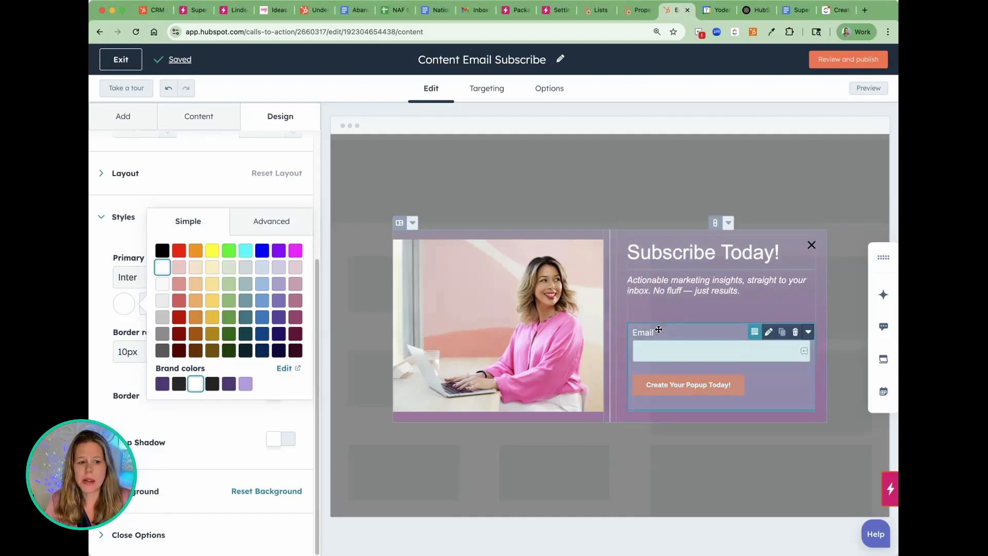
click(764, 413)
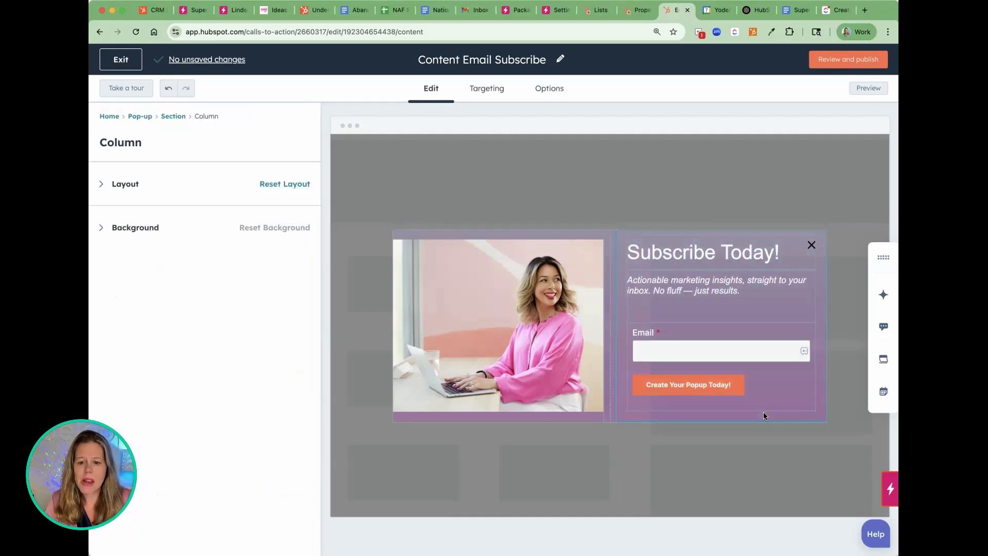
Step: Examine the form module's content settings, including its button text, thank-you behavior and privacy options
click(686, 388)
click(686, 388)
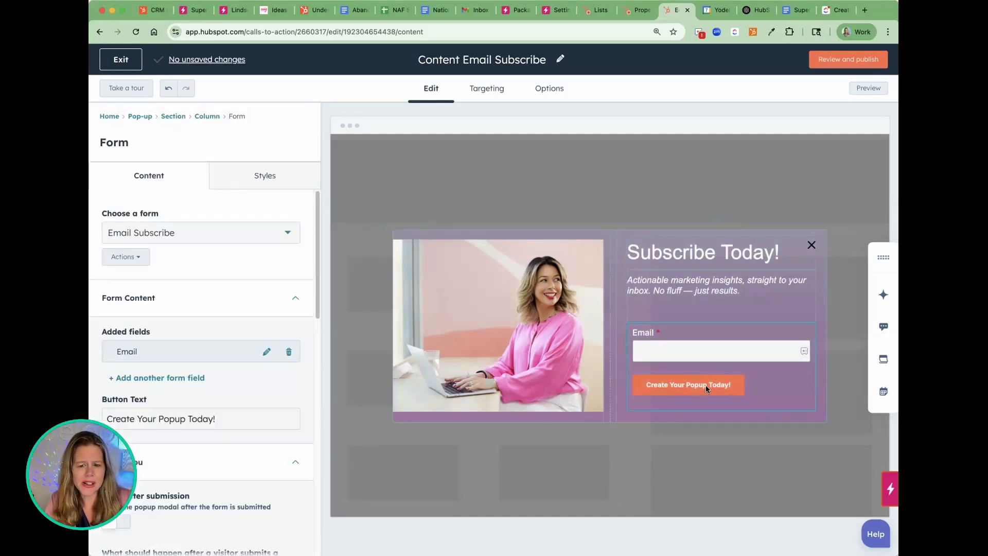
click(705, 385)
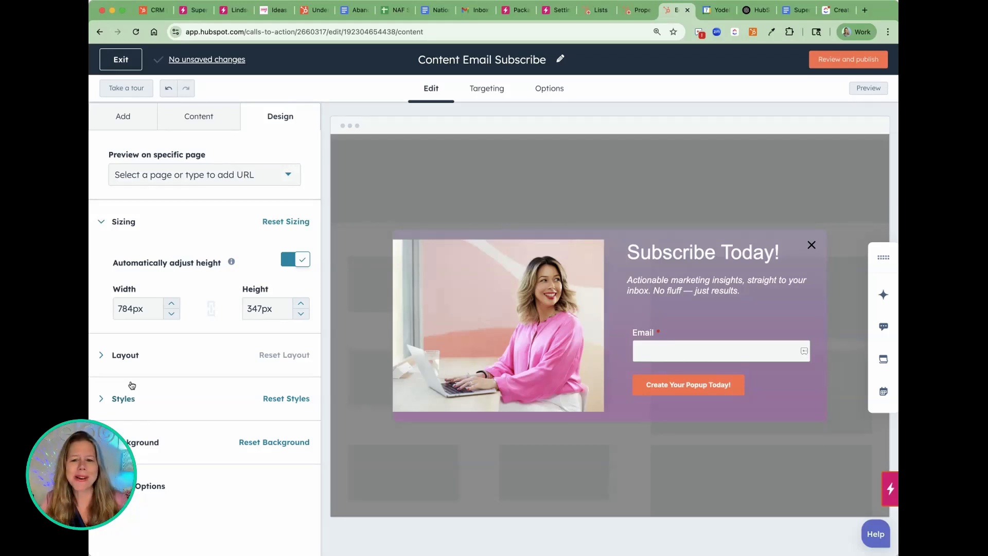
click(653, 387)
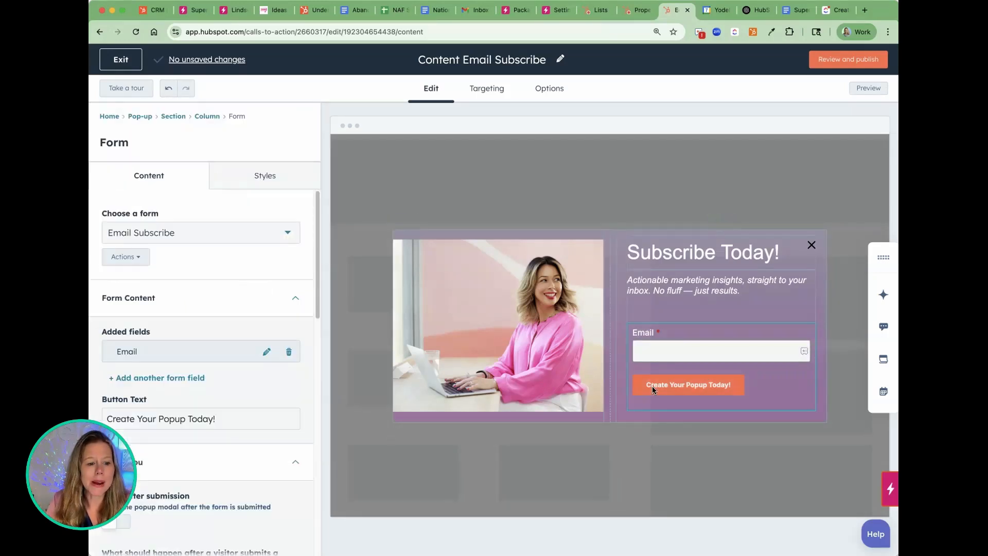
click(658, 387)
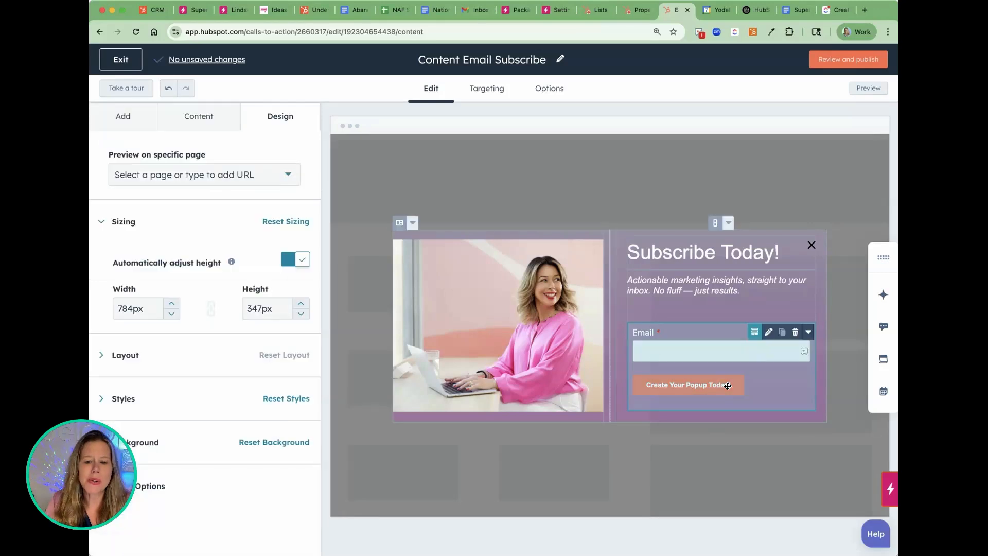
click(659, 388)
scroll(261, 339, down, 10)
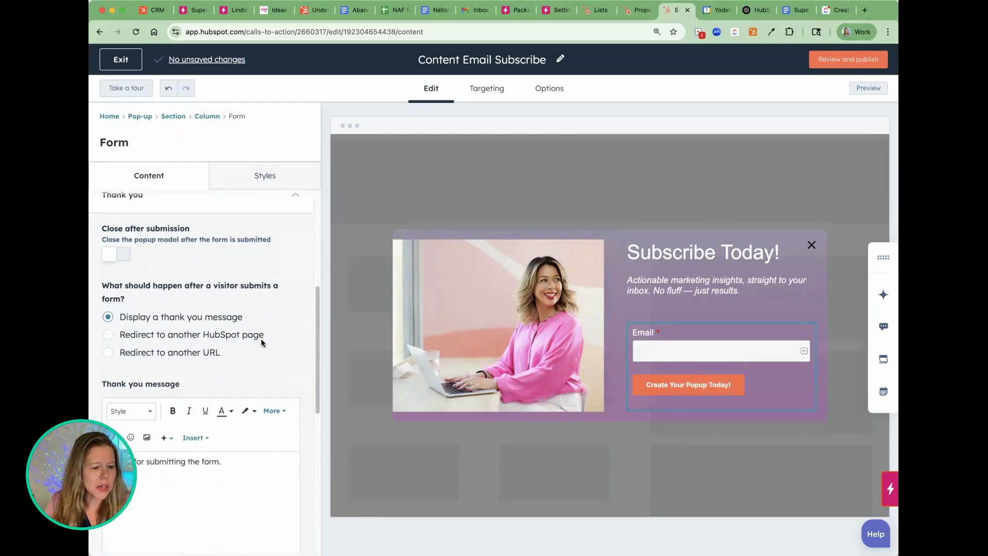
scroll(261, 342, down, 4)
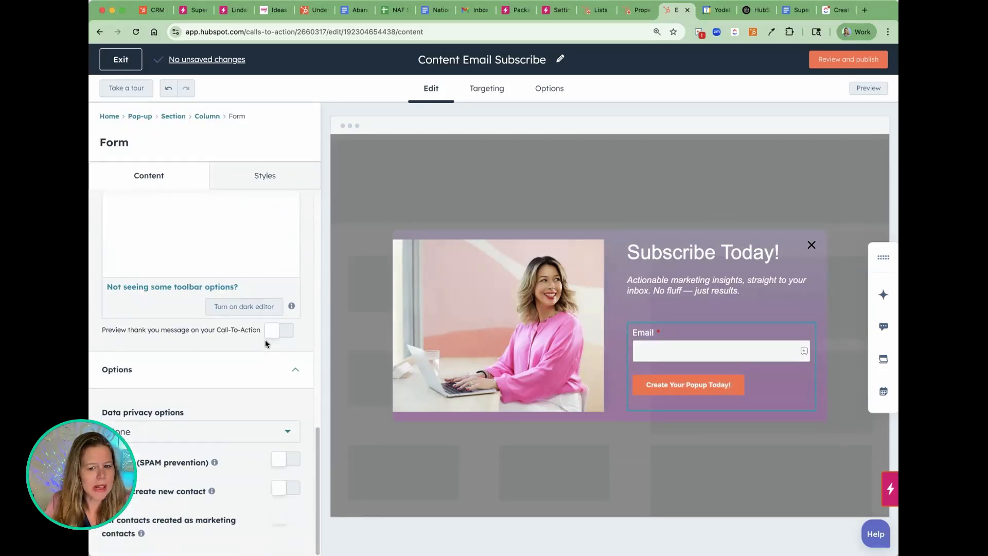
scroll(266, 339, up, 8)
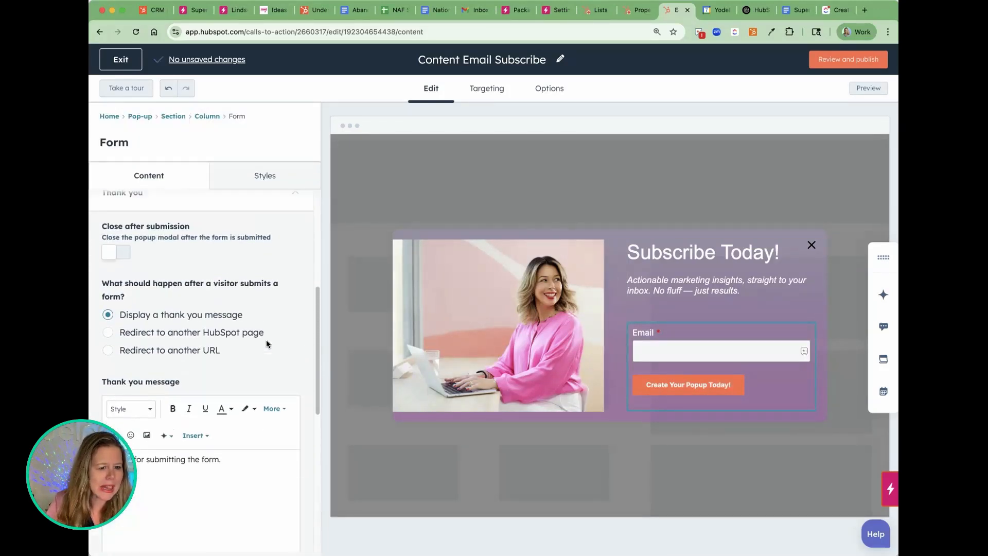
click(736, 344)
click(735, 344)
click(735, 344)
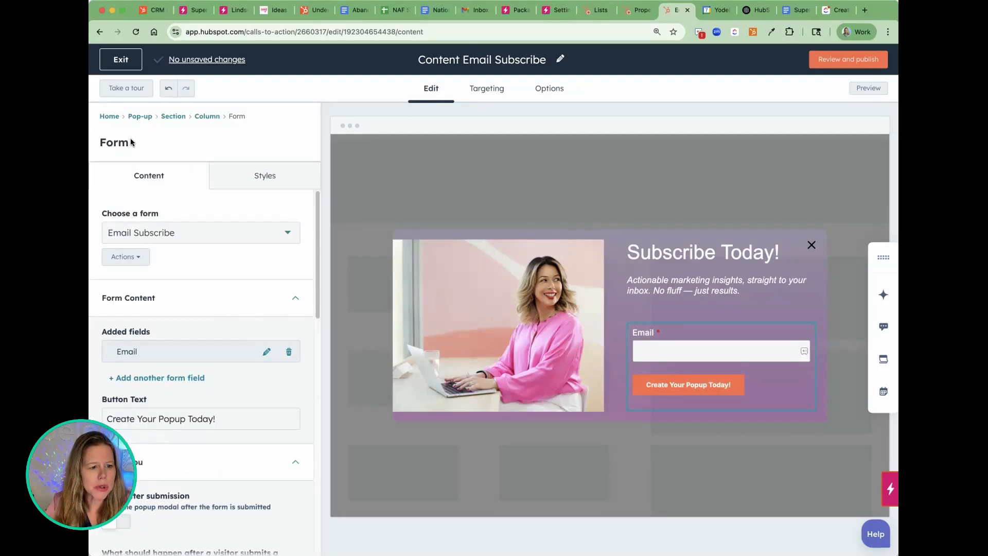
Step: Apply the Round input style to the subscription form
click(263, 176)
scroll(272, 248, down, 1)
scroll(271, 248, down, 5)
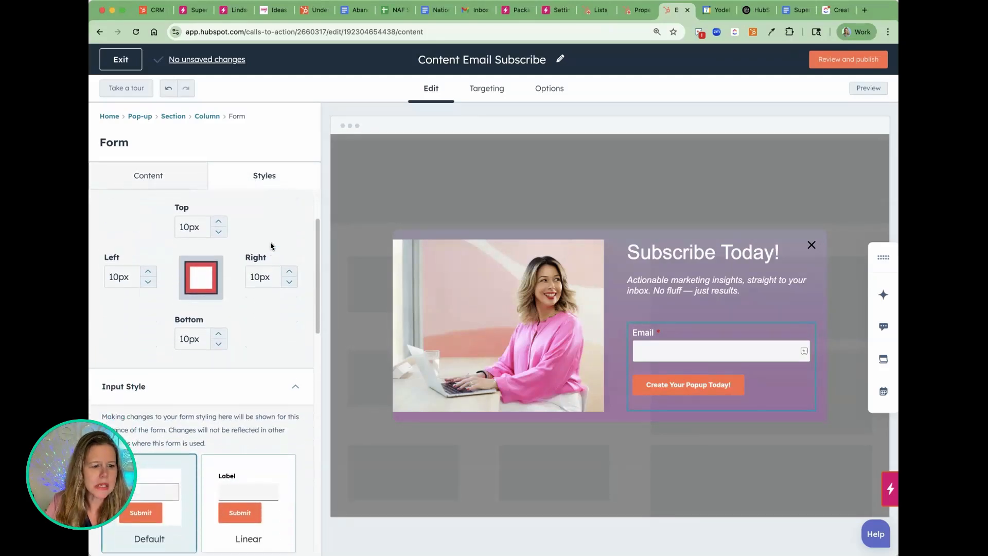
scroll(270, 243, down, 3)
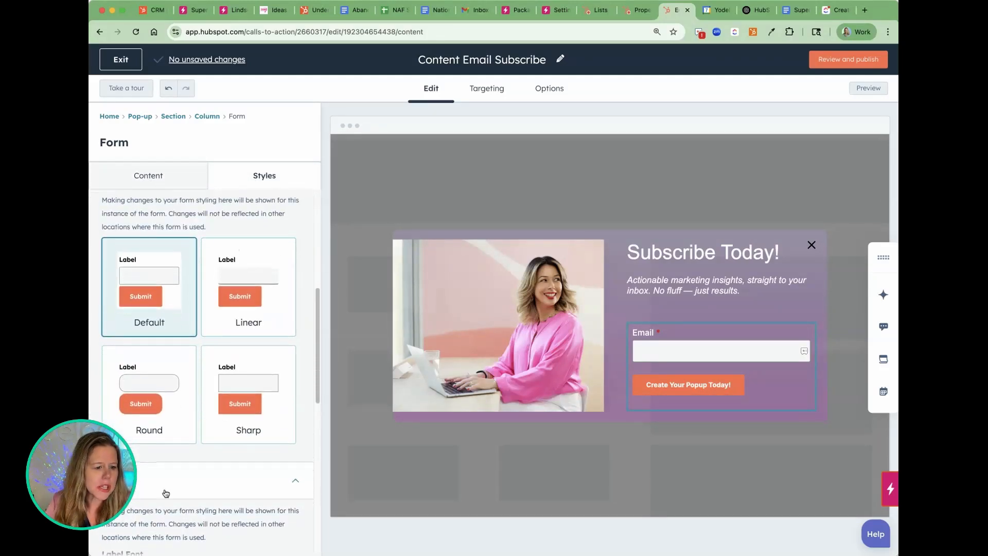
click(144, 398)
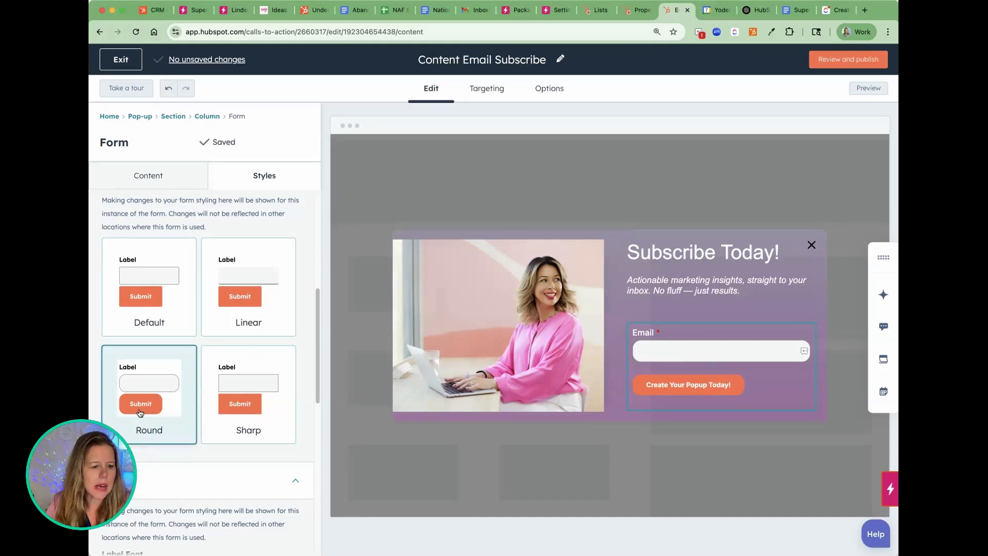
Step: Set the form's label font to Arial and check the form button's color and alignment settings
scroll(140, 410, down, 2)
scroll(140, 410, down, 5)
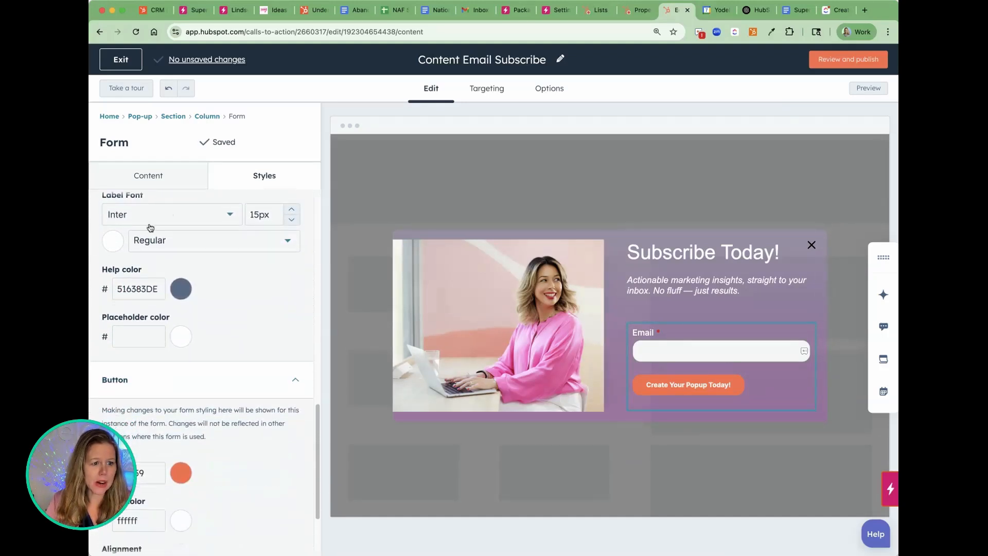
click(210, 214)
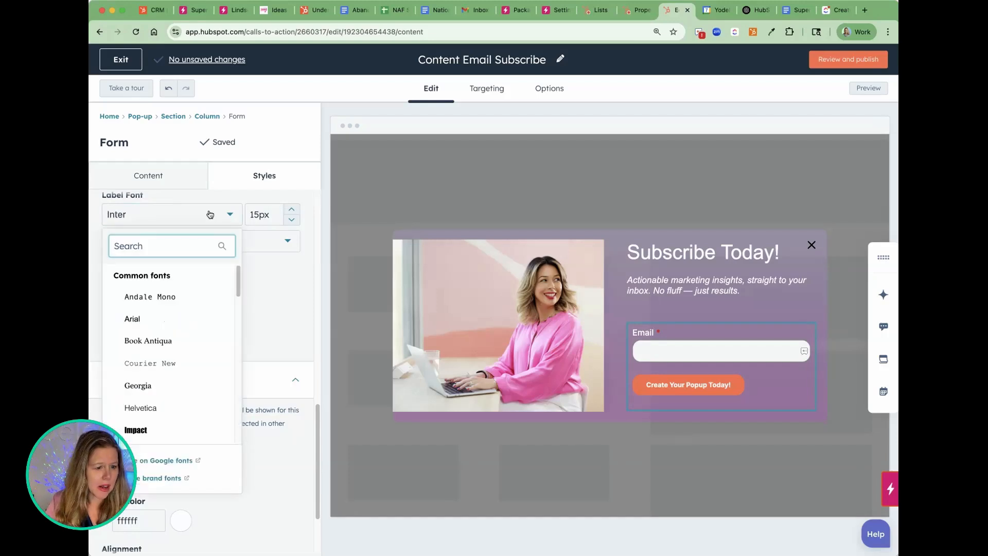
click(139, 320)
scroll(288, 314, down, 2)
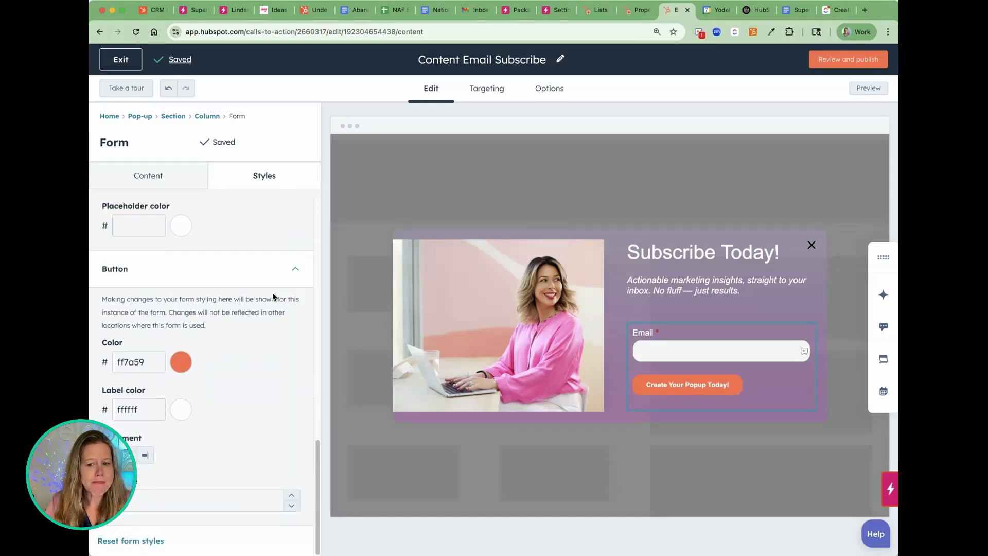
scroll(272, 297, up, 3)
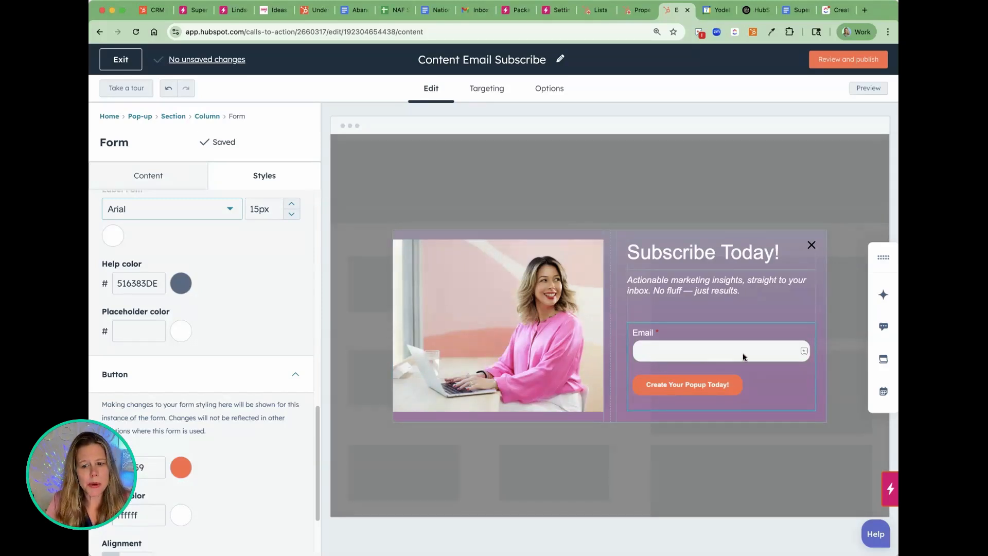
Step: Try the blue 3D85C6 as the form button's color
scroll(236, 293, down, 10)
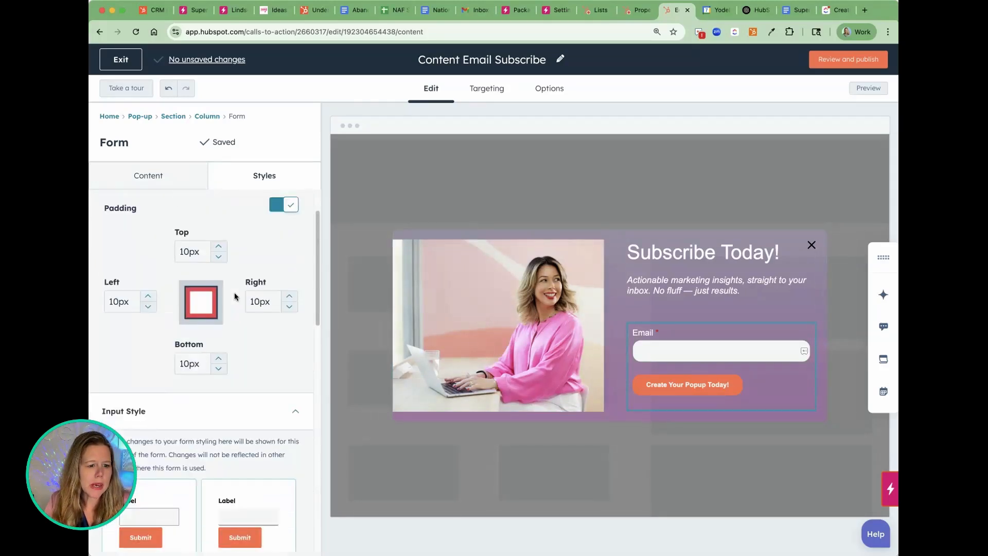
scroll(244, 319, down, 4)
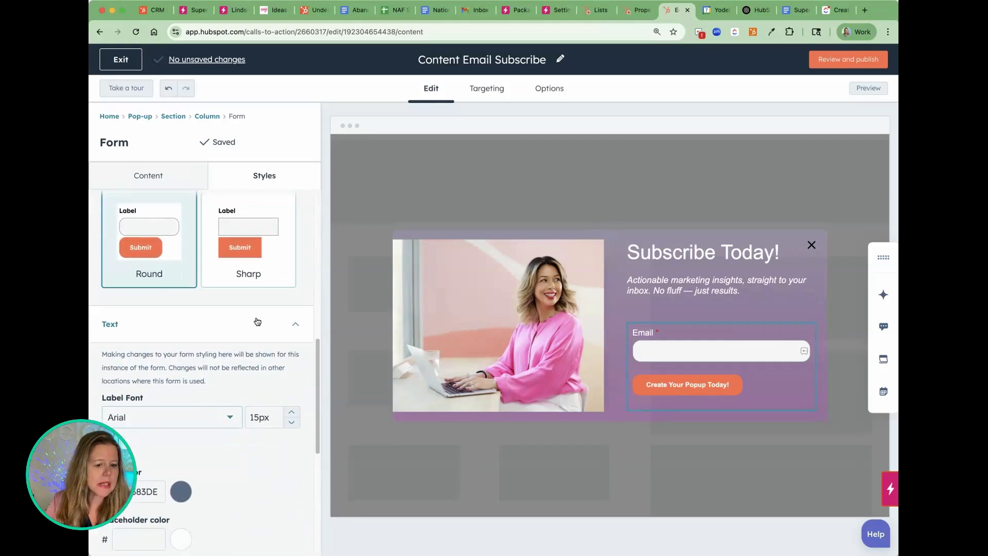
scroll(243, 319, down, 3)
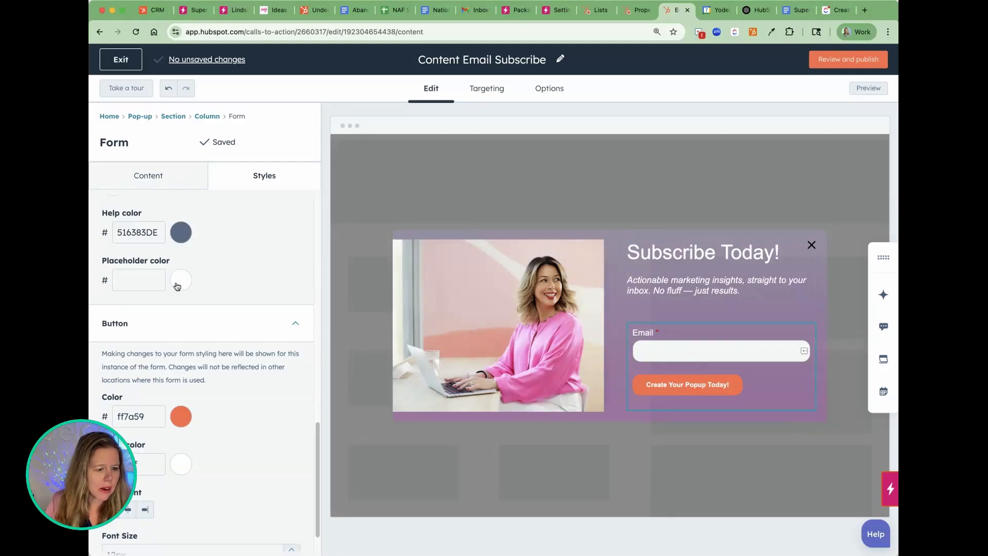
scroll(206, 288, down, 2)
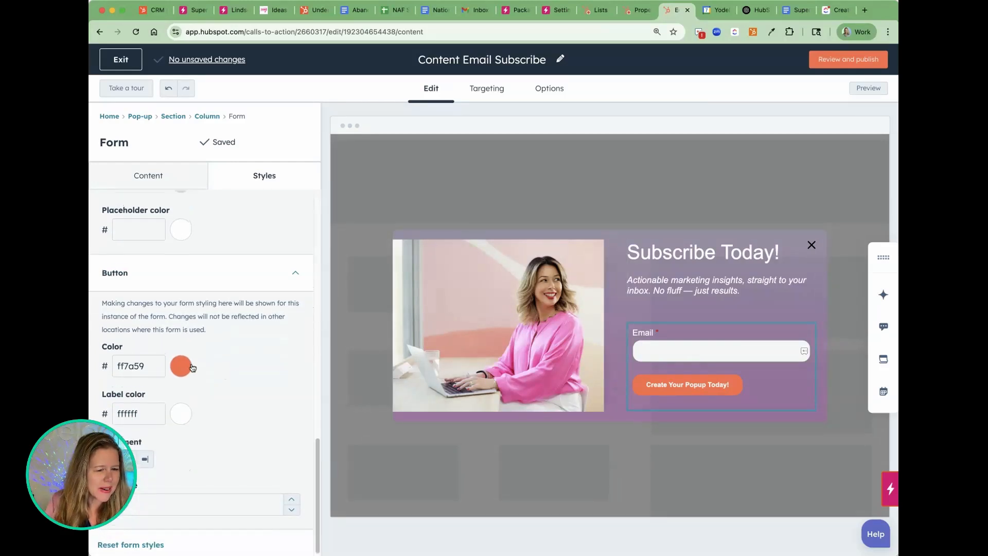
click(184, 365)
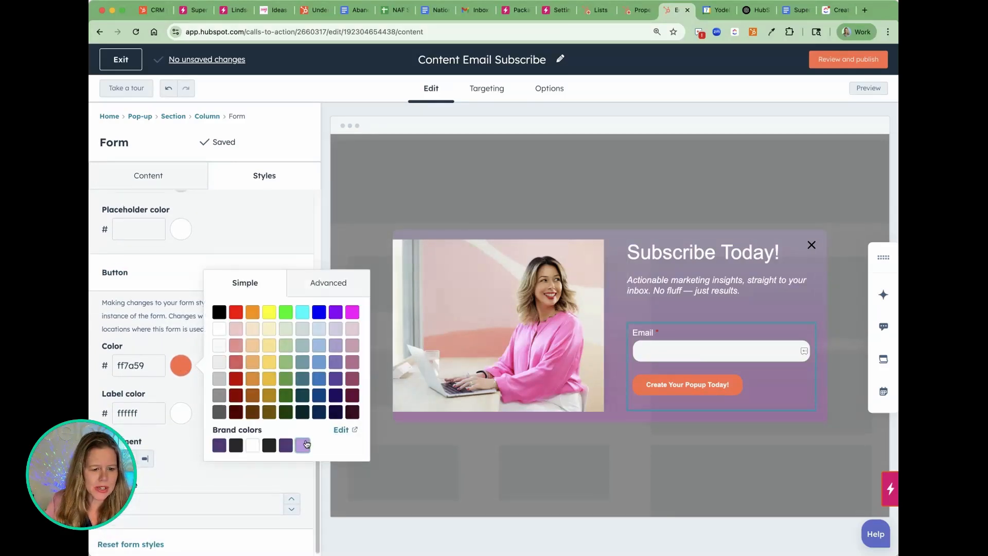
click(320, 380)
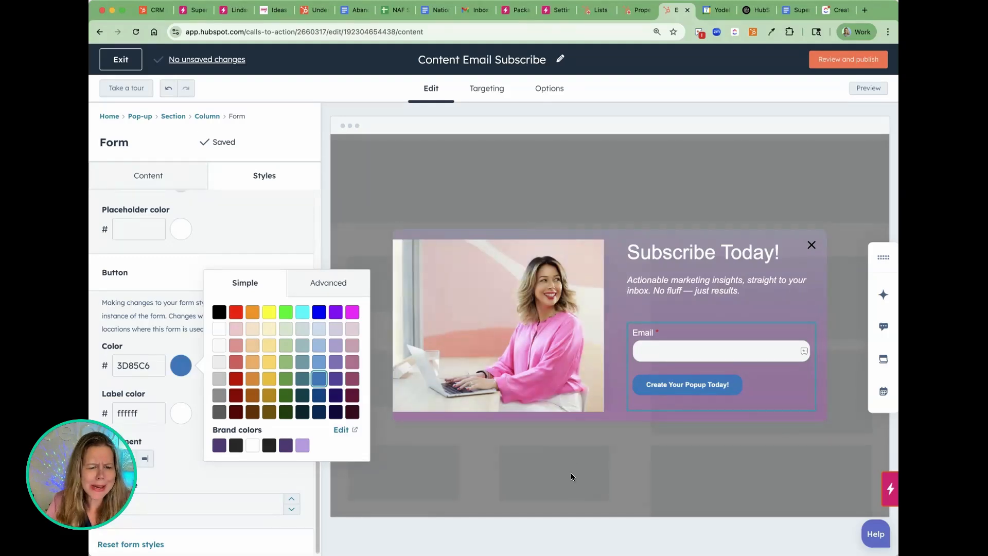
Step: Try custom orange and tan shades for the form button, ending on c7bb8f
click(319, 282)
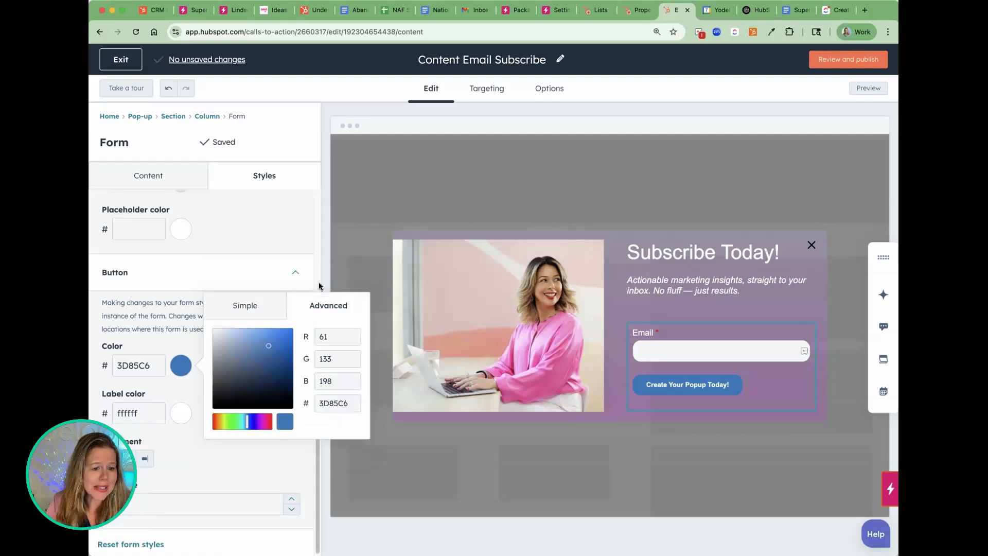
drag(246, 421, 215, 422)
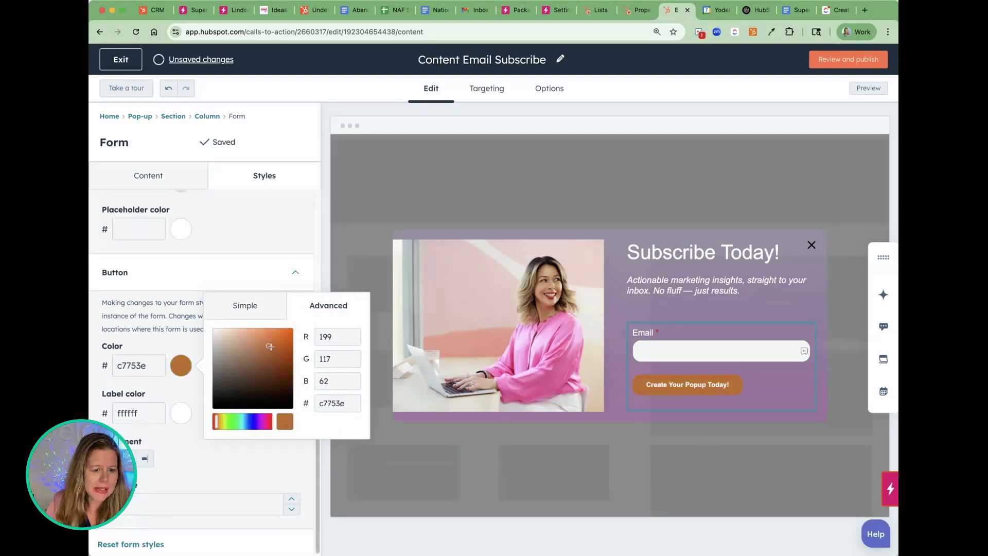
click(222, 344)
click(225, 345)
click(235, 346)
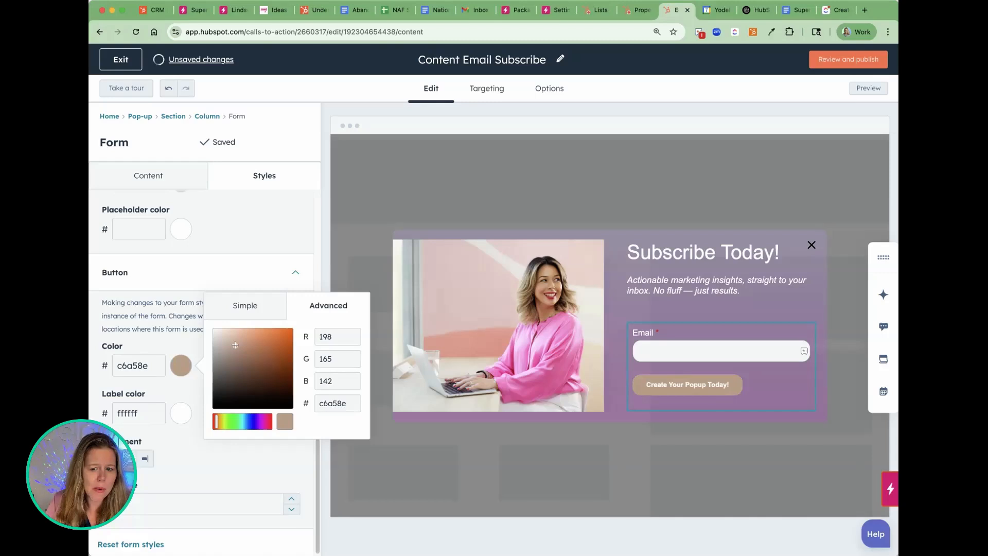
drag(216, 424, 221, 427)
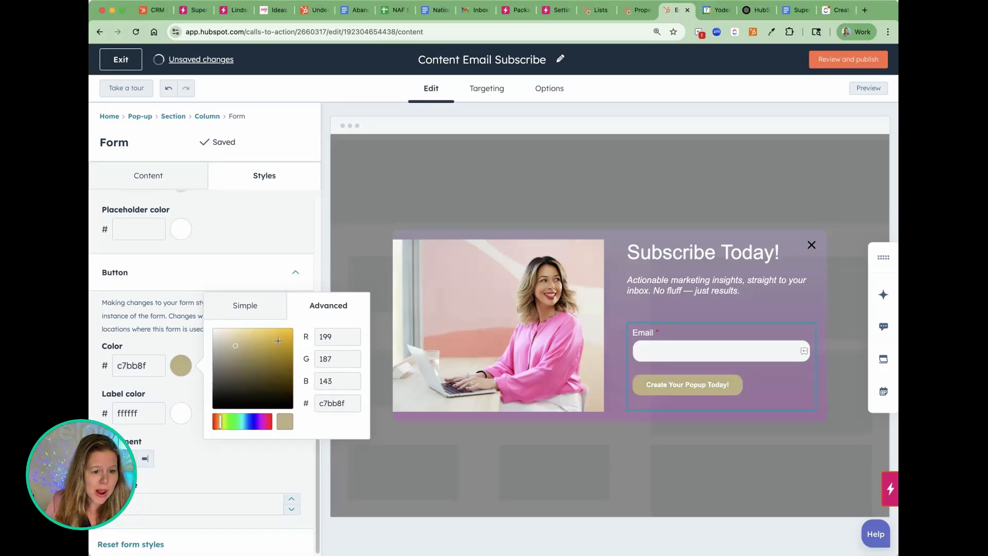
Step: Set the form button's color to the pale mauve shade d4b1cc
click(266, 424)
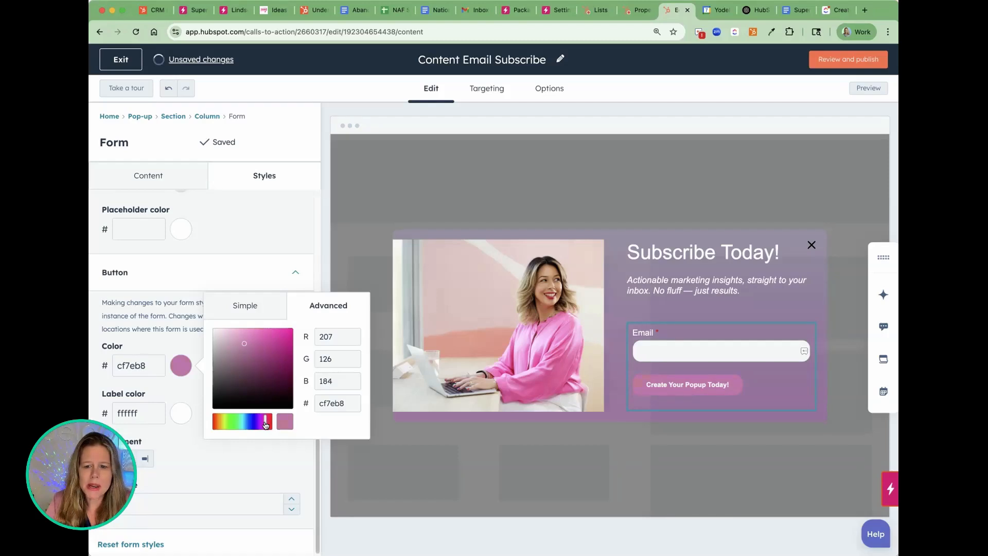
click(230, 338)
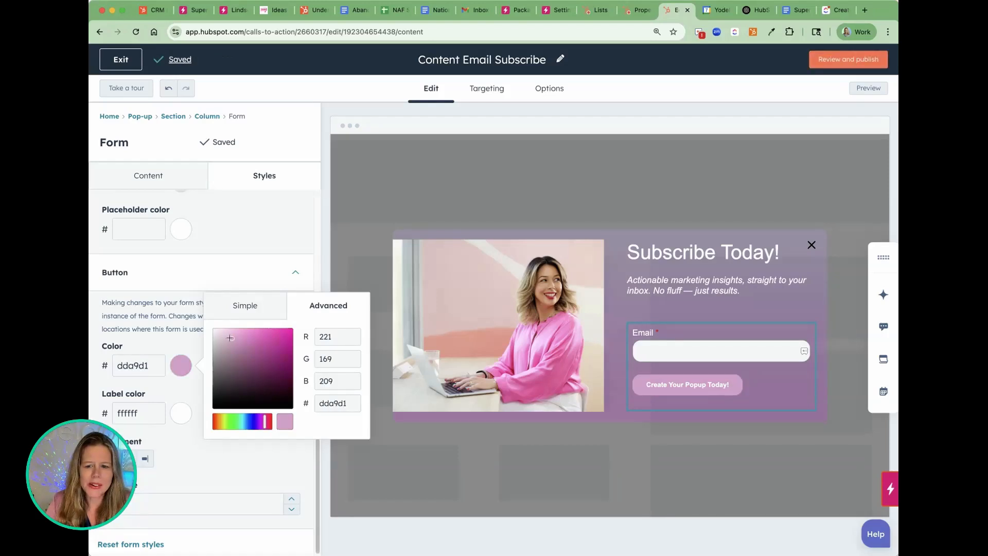
drag(230, 338, 226, 341)
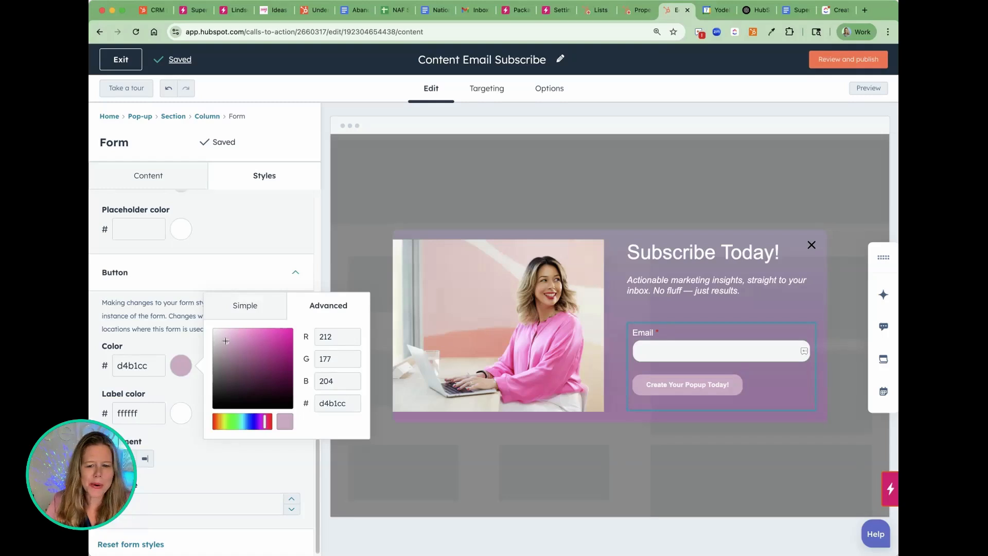
click(187, 337)
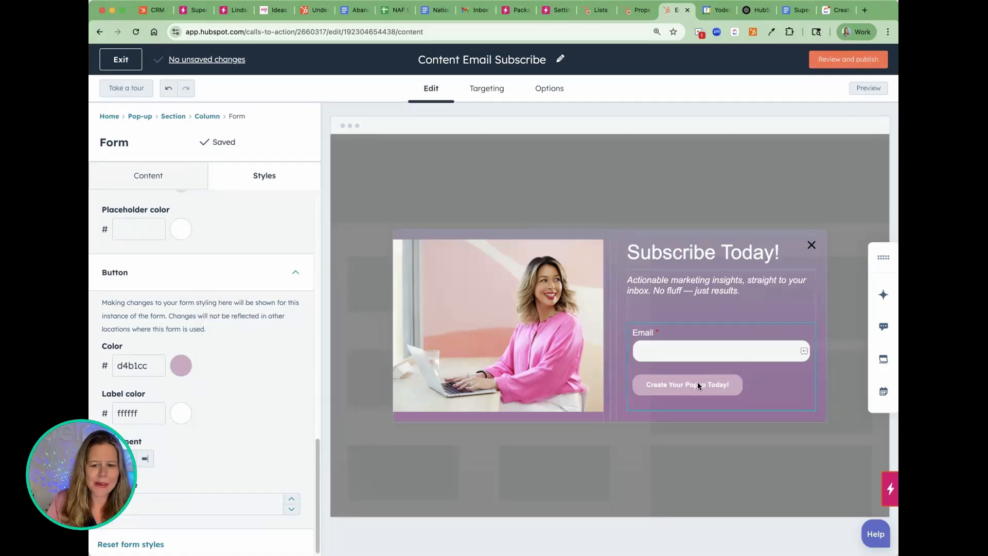
Step: Center-align the form button and increase its font size by two increments
scroll(212, 398, down, 1)
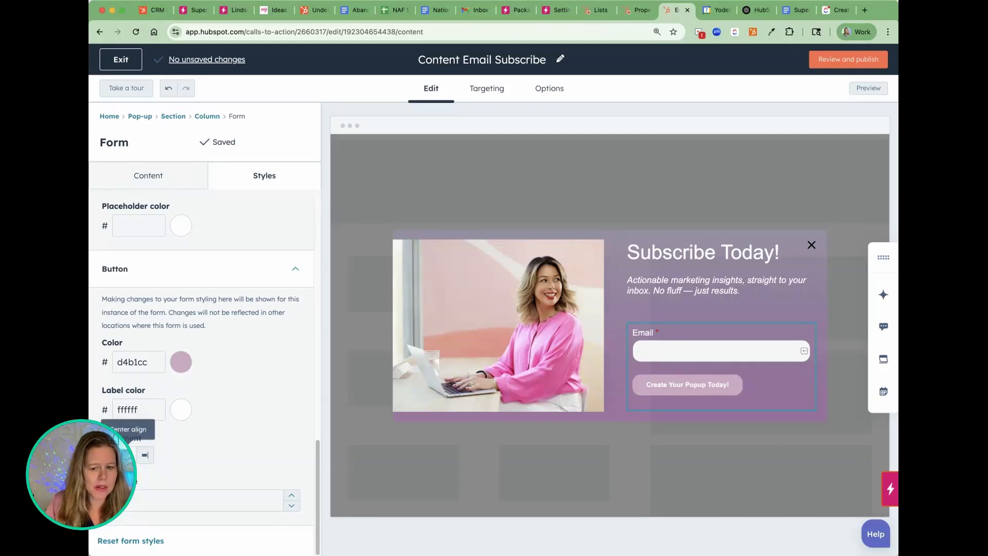
click(128, 454)
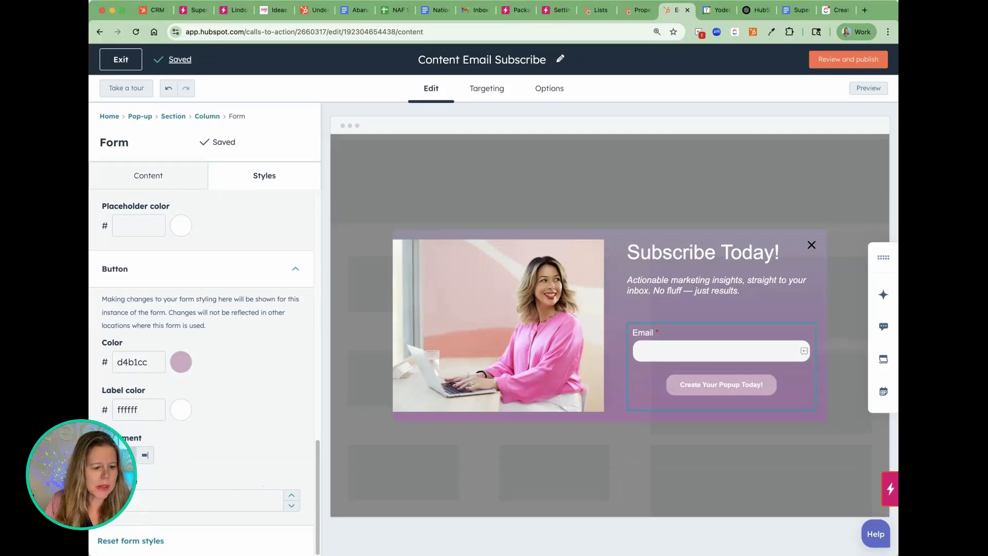
scroll(286, 502, up, 1)
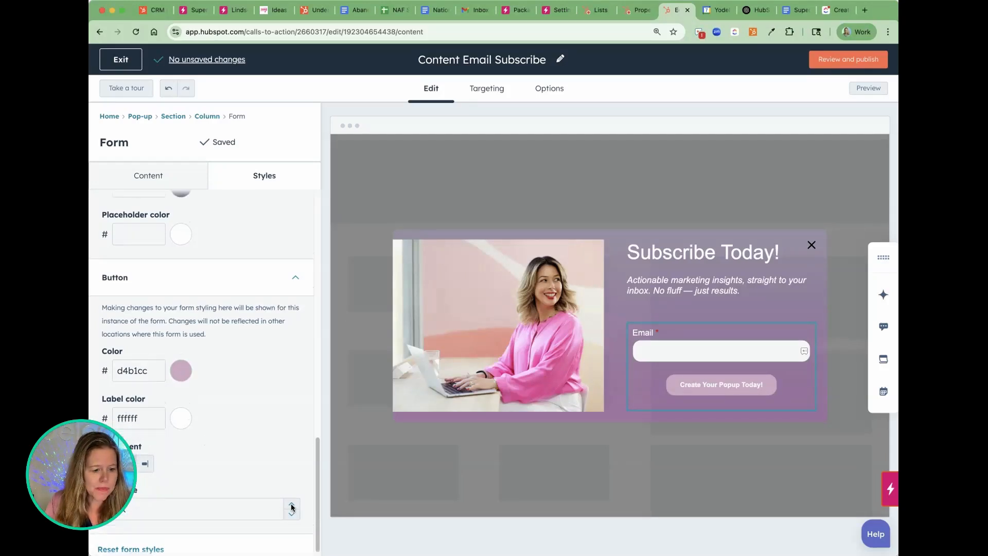
click(292, 506)
click(291, 505)
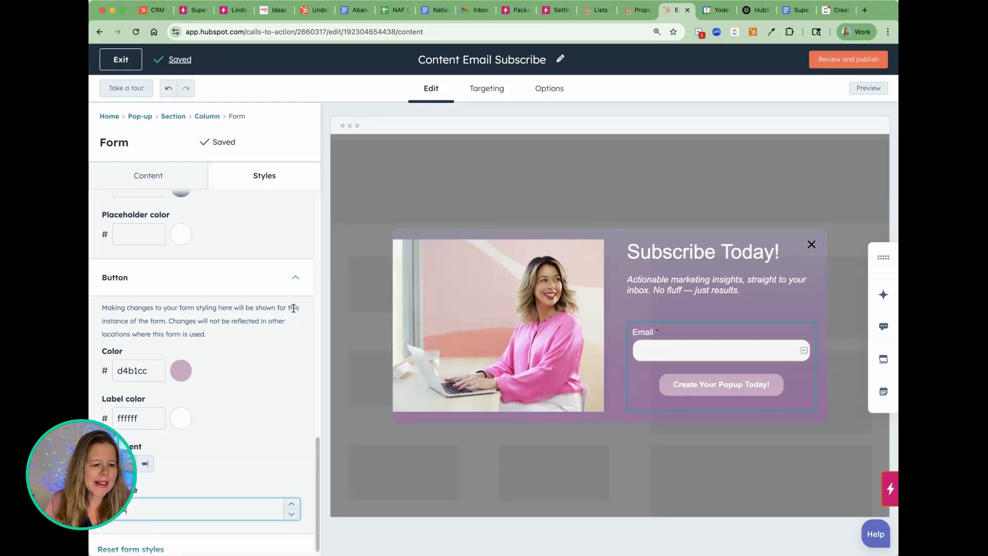
Step: Review the pop-up's options for small screens, marketing campaign, click tracking and scheduling
scroll(292, 307, up, 10)
click(201, 186)
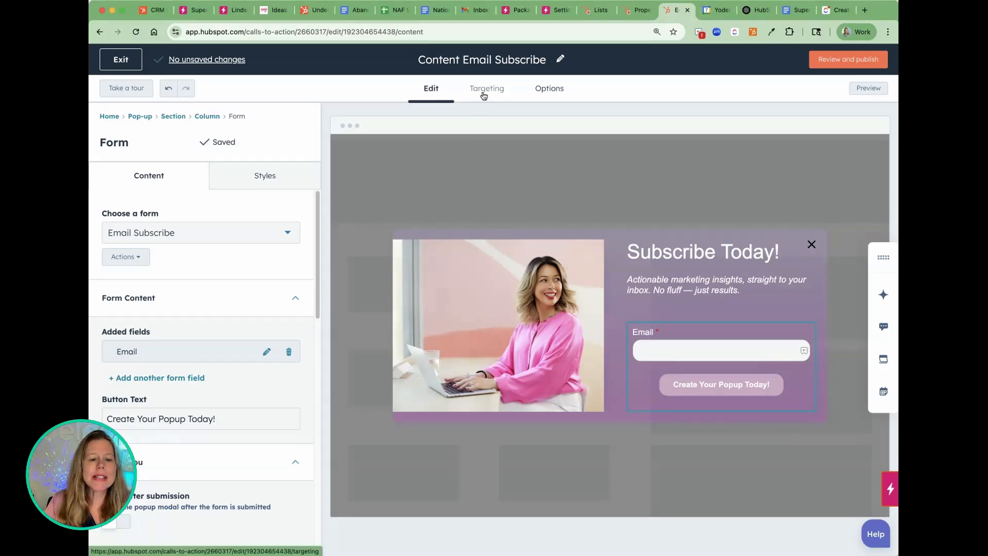
click(546, 90)
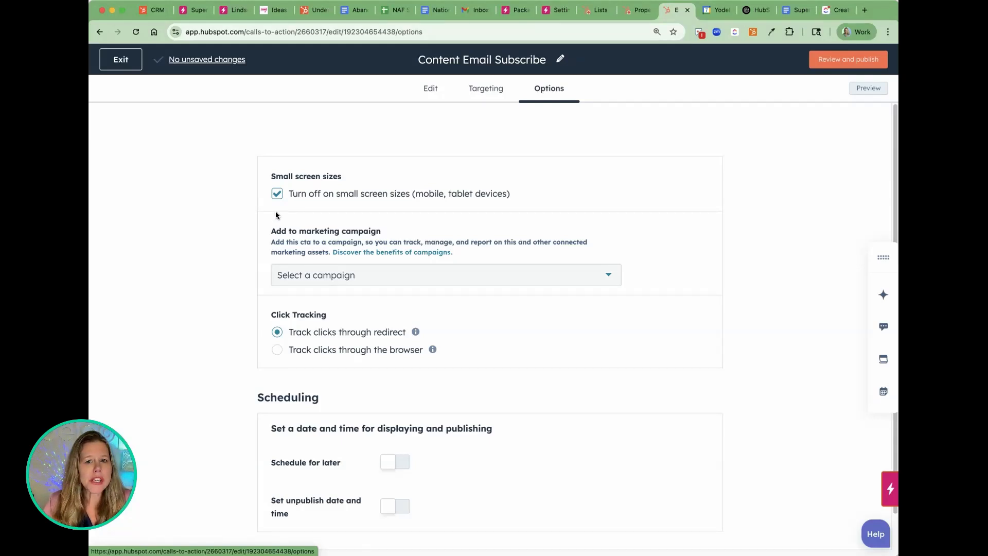
scroll(364, 214, down, 2)
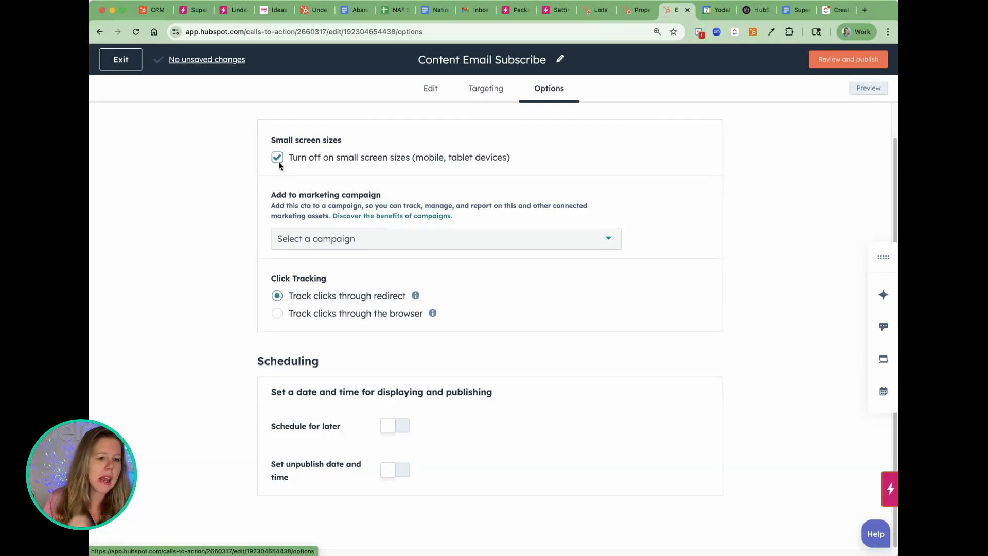
click(452, 246)
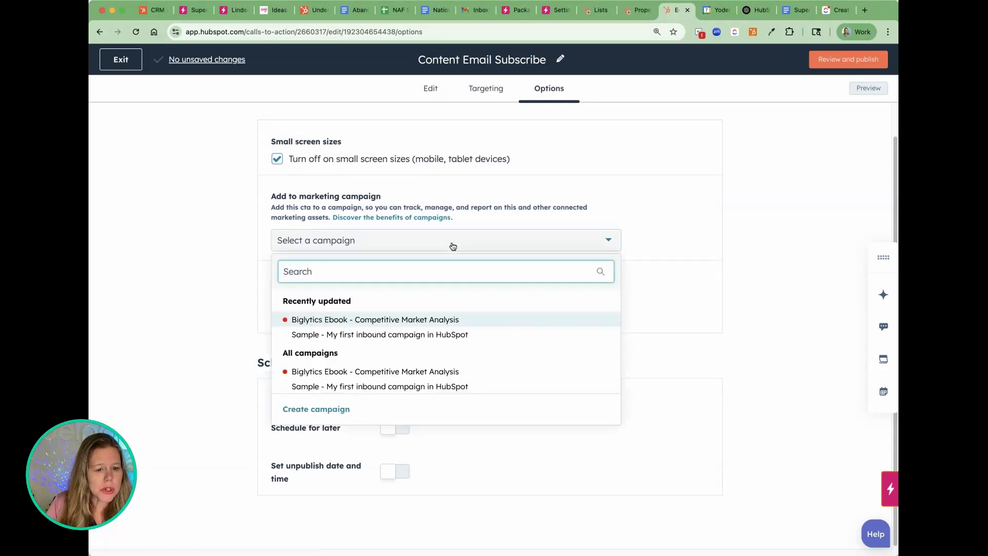
click(558, 228)
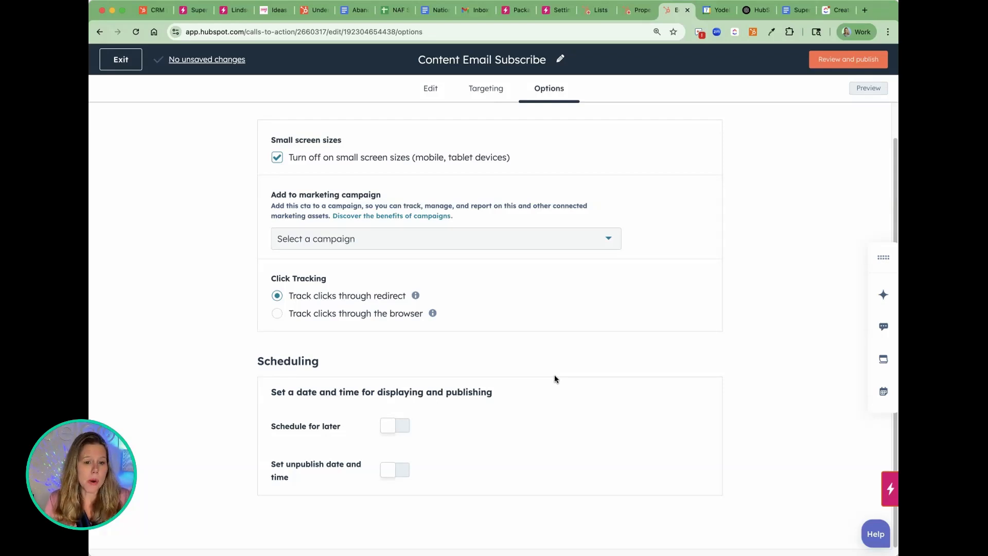
Step: Return to editing the pop-up and examine the form's thank-you behavior and message text
click(432, 89)
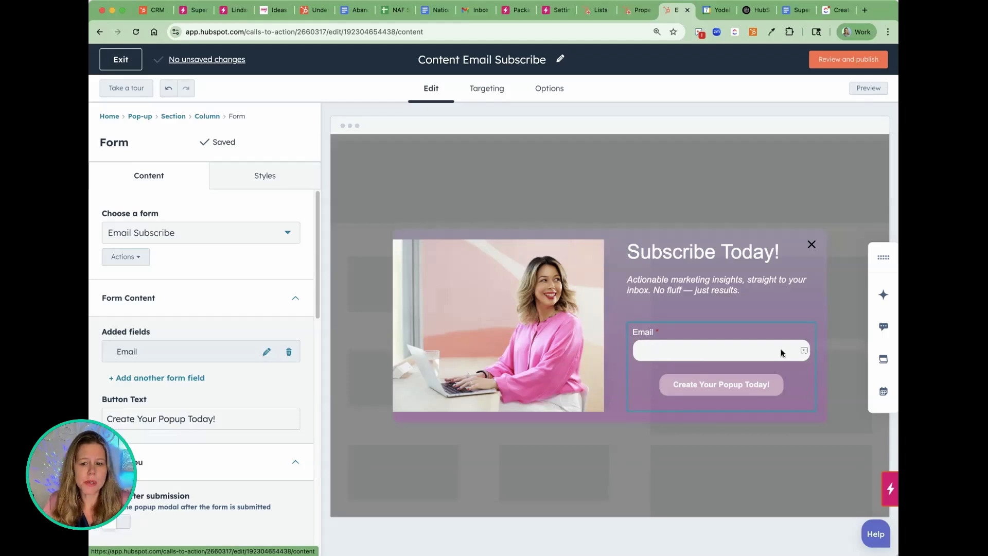
click(716, 394)
click(705, 385)
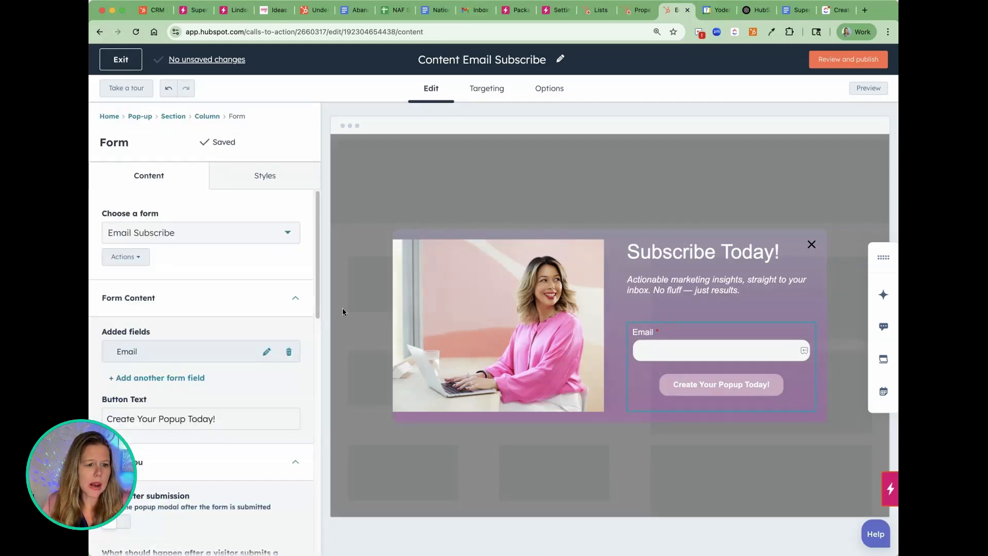
scroll(252, 283, down, 5)
scroll(252, 286, down, 2)
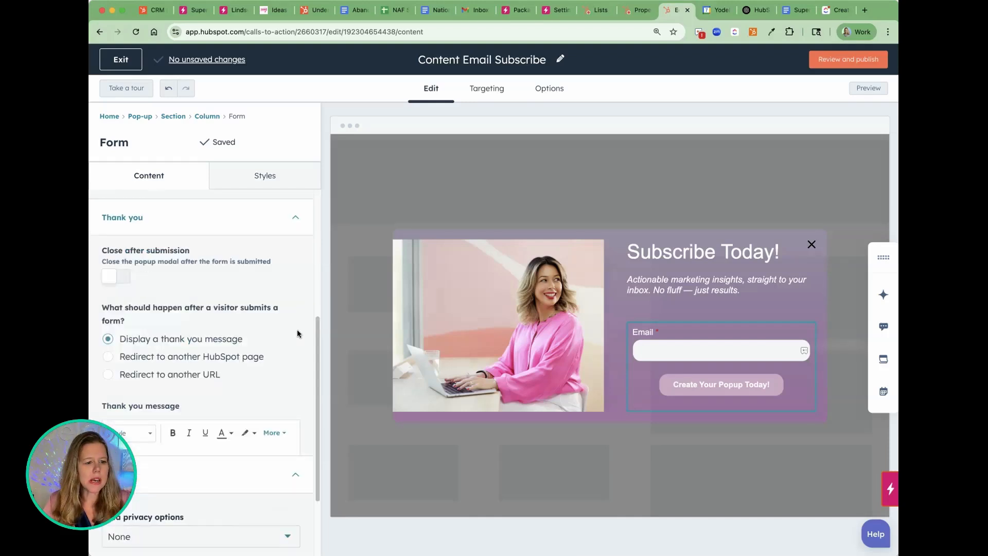
scroll(276, 325, down, 2)
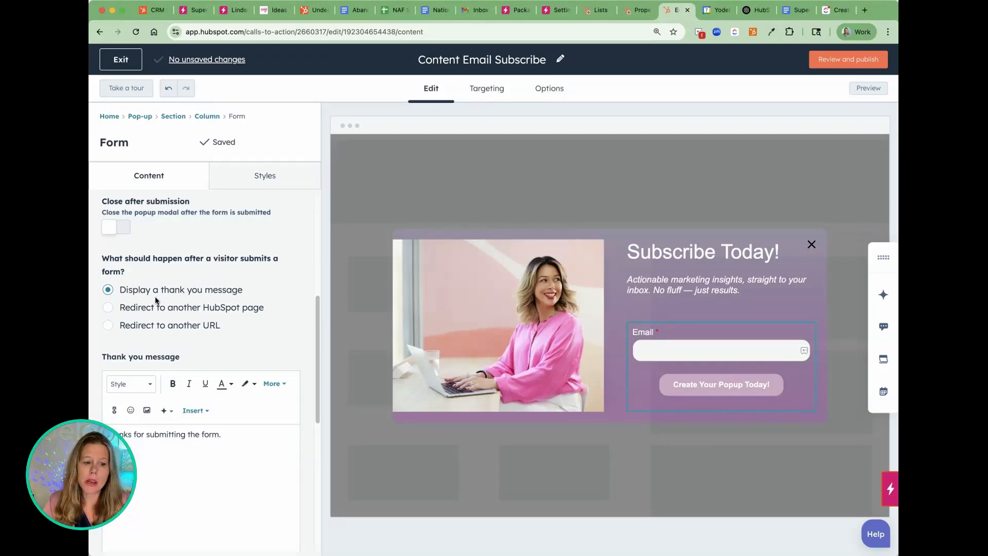
scroll(156, 300, down, 2)
click(167, 376)
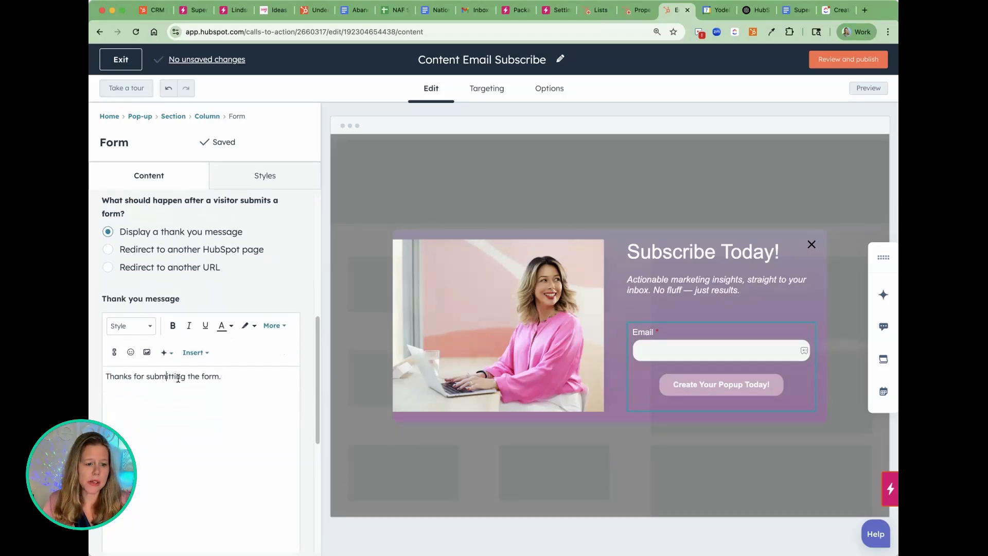
Step: Check the HubSpot page redirect choice and set the form to redirect to another URL after submission
click(222, 252)
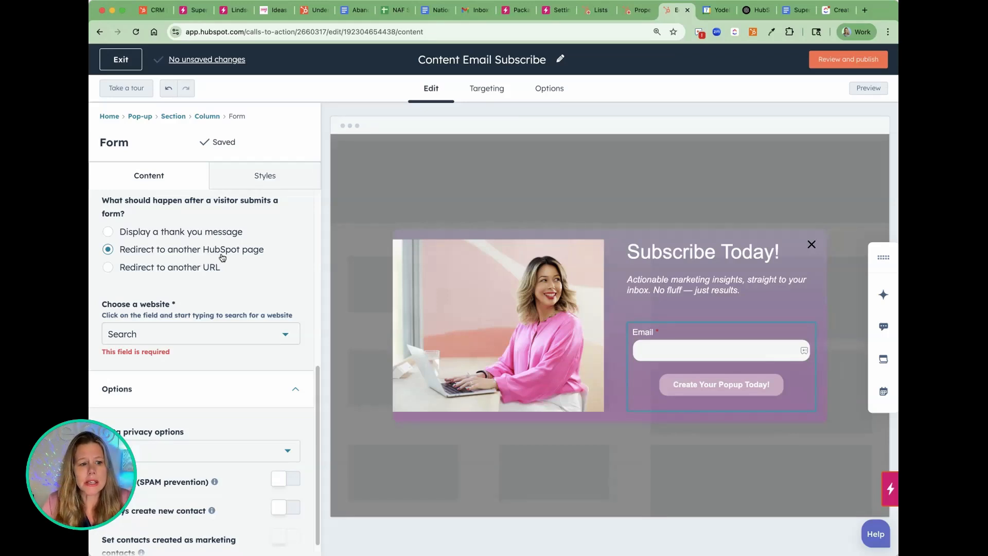
click(221, 267)
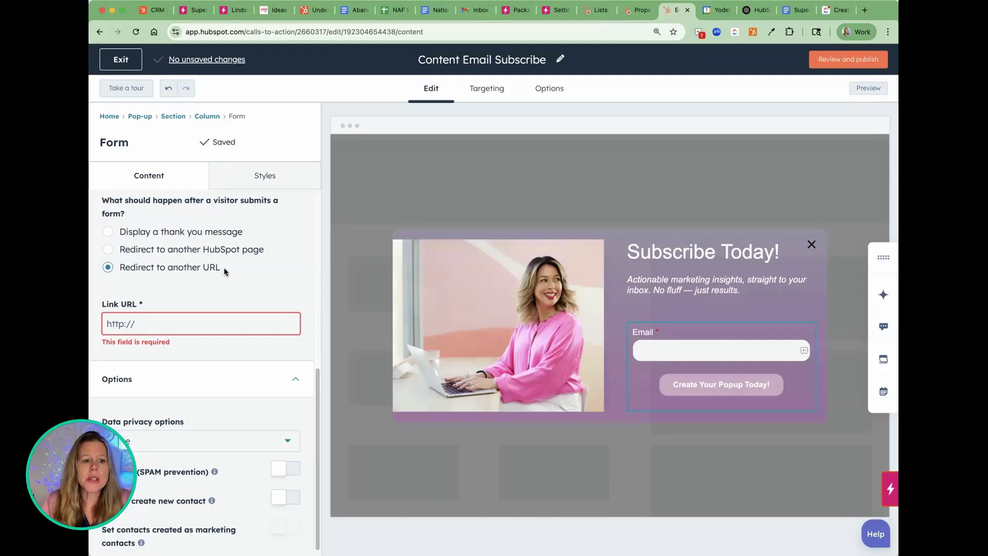
click(158, 319)
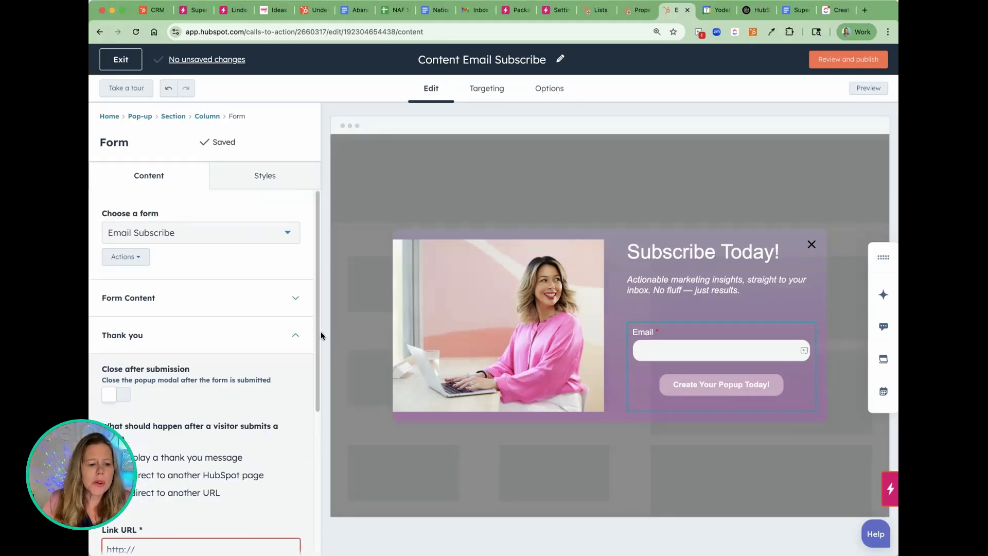
scroll(319, 335, down, 3)
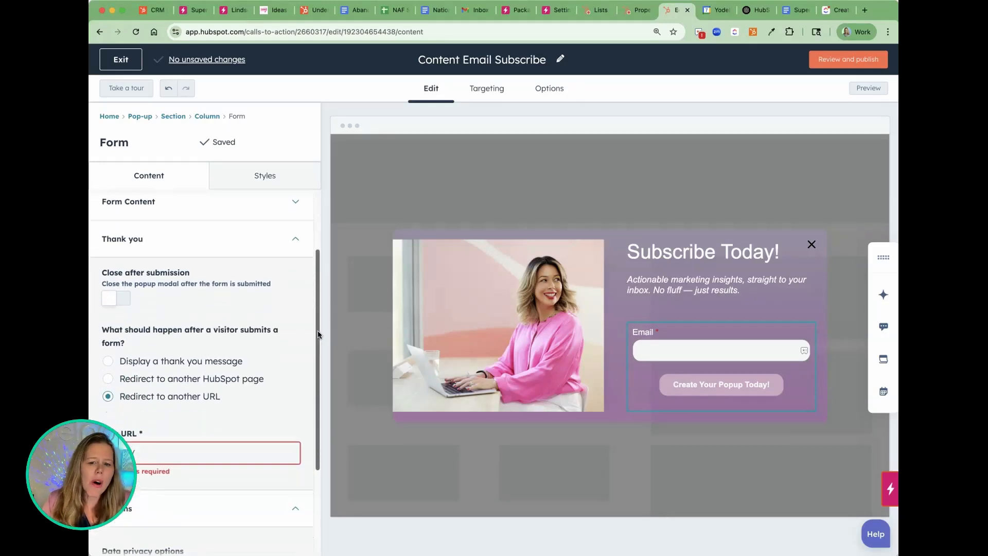